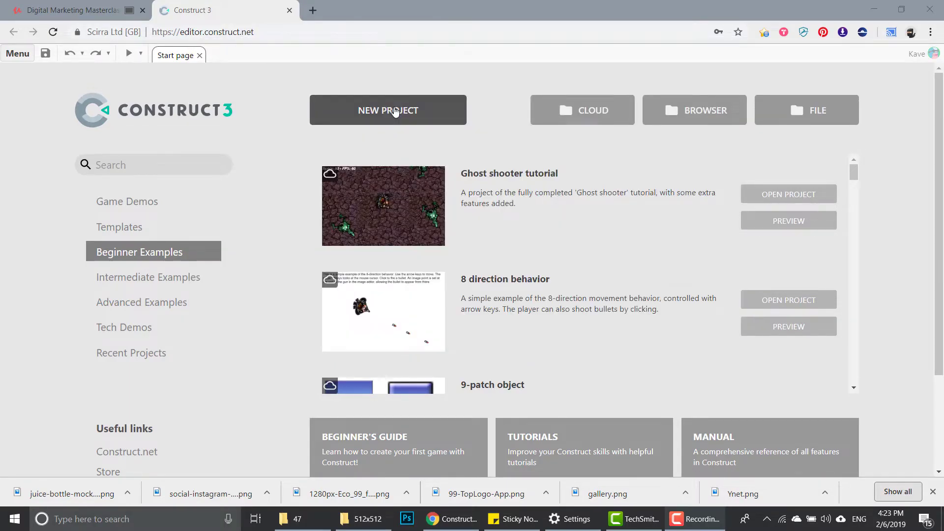
# Start a new project named 'Water tutorial' using the 1080p landscape preset.
pyautogui.click(396, 110)
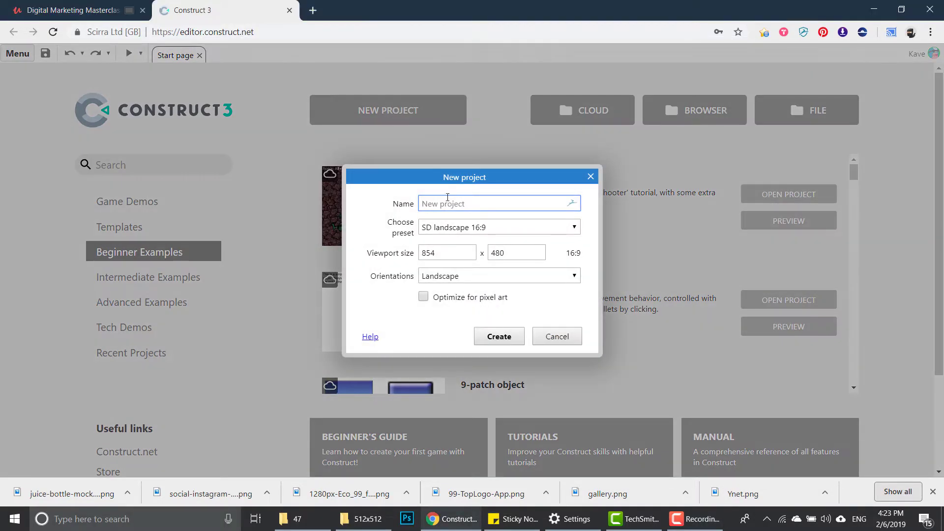
pyautogui.write('Water tutorial')
pyautogui.click(457, 227)
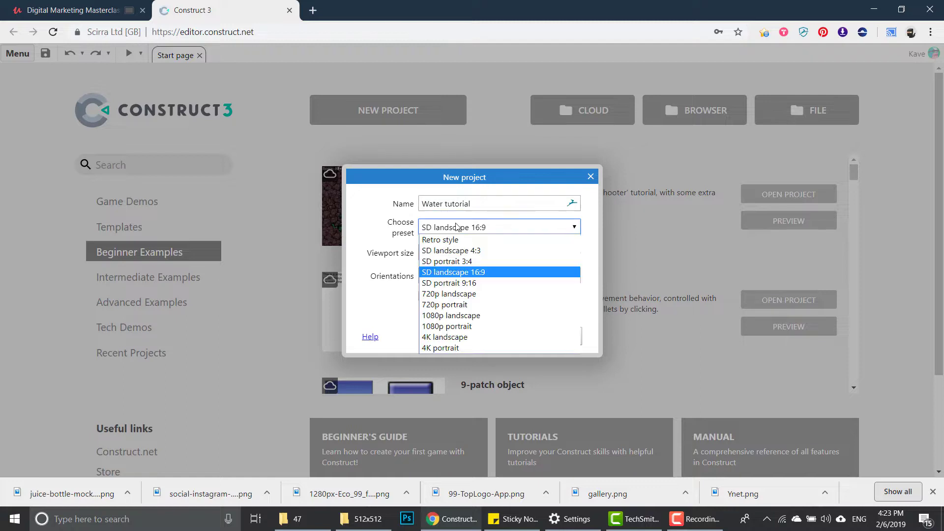
pyautogui.click(448, 316)
# Create the project and set the layout size to 1920 x 1080.
pyautogui.click(498, 336)
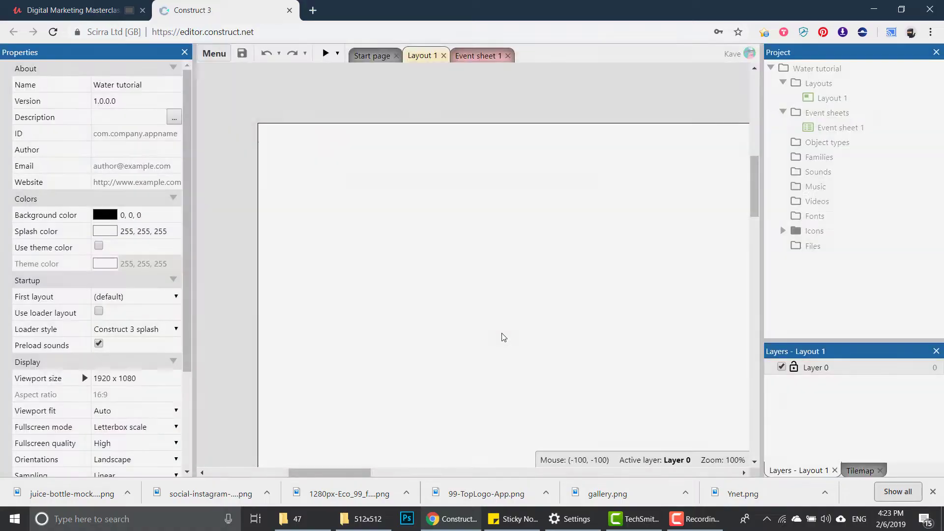
pyautogui.keyDown('ctrl'); pyautogui.scroll(-4, 541, 262); pyautogui.keyUp('ctrl')
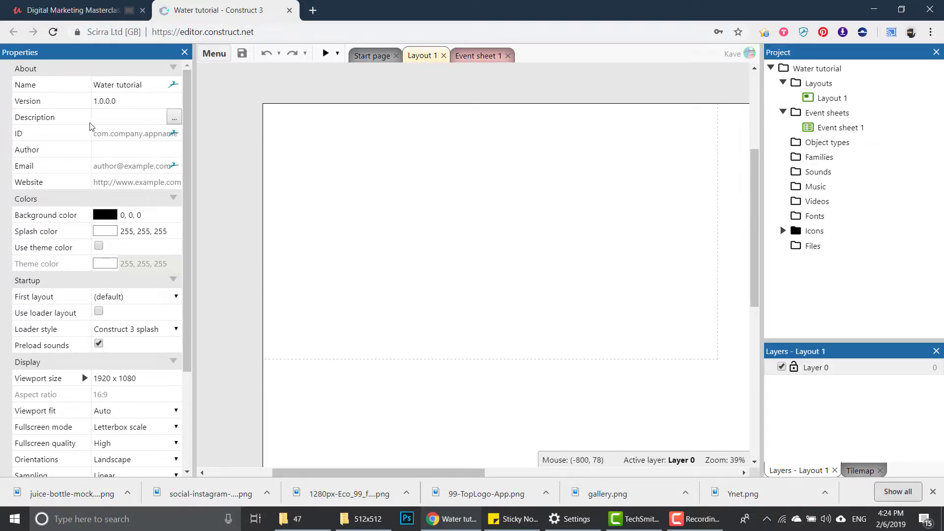
pyautogui.click(383, 258)
pyautogui.click(148, 112)
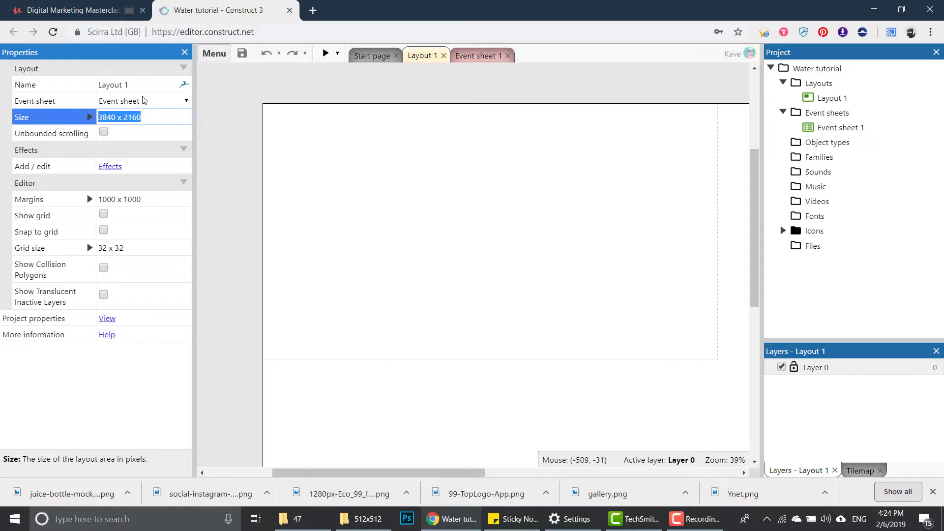
pyautogui.write('1920,1080')
pyautogui.press('Tab')
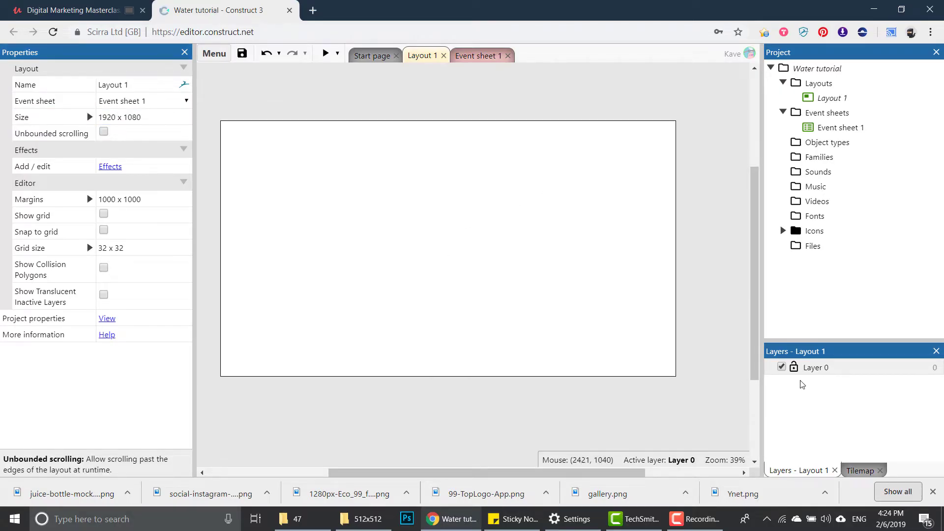
# Give Layer 0 a dark grey 51, 51, 51 background colour.
pyautogui.click(812, 368)
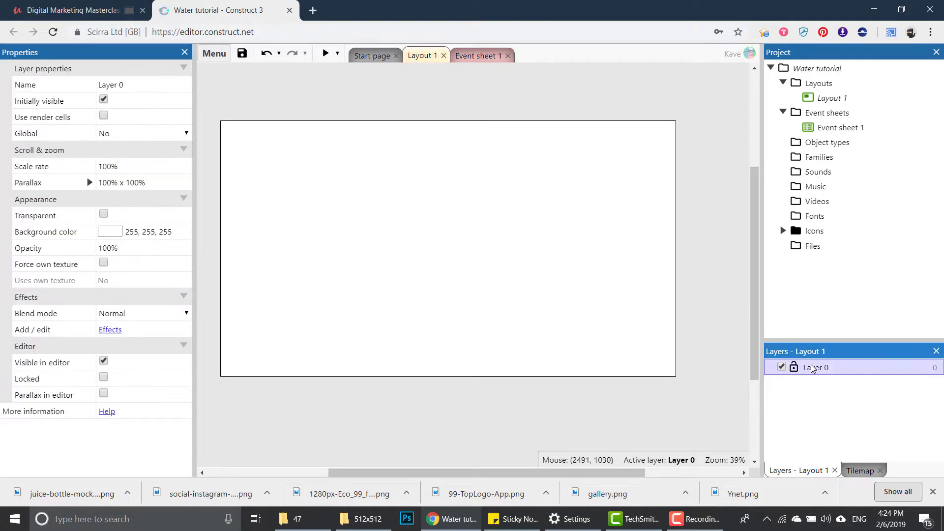
pyautogui.click(109, 232)
pyautogui.moveTo(283, 96); pyautogui.dragTo(283, 112)
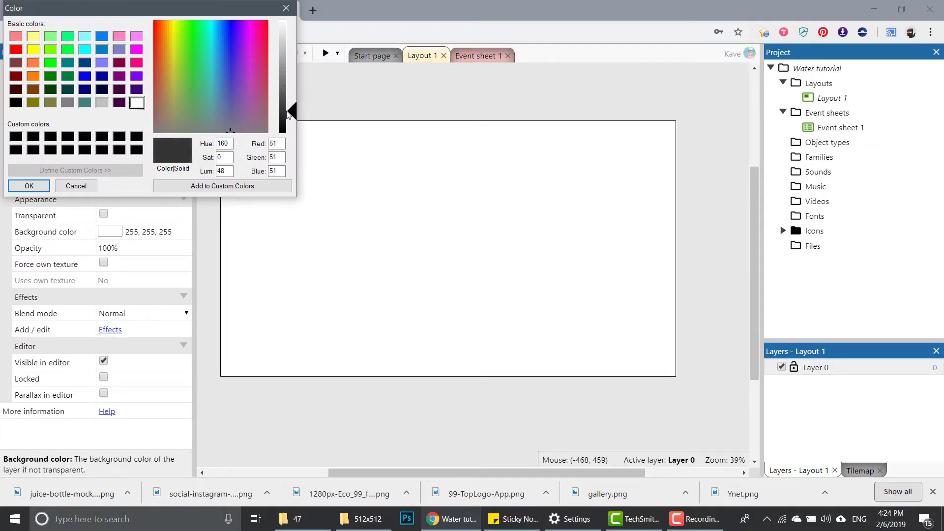
pyautogui.click(29, 187)
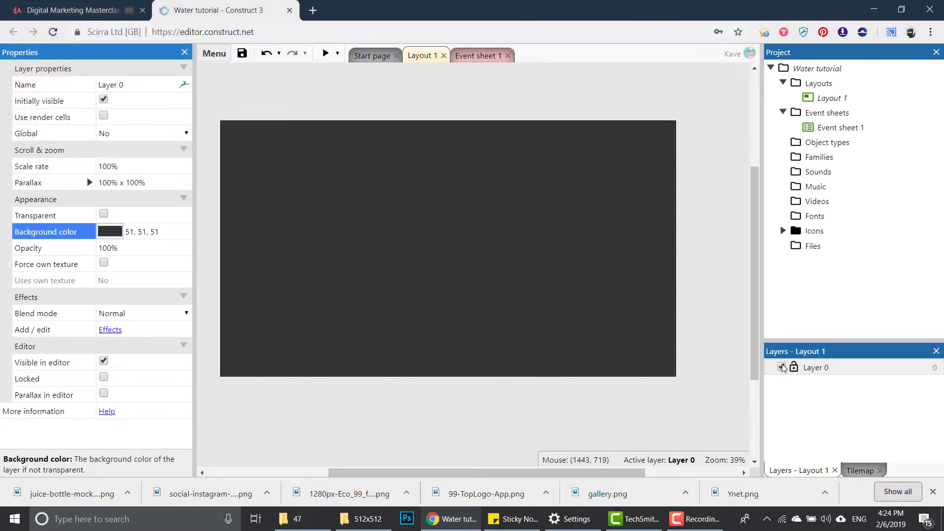
# Add a layer named 'Water' above Layer 0 and lock Layer 0.
pyautogui.rightClick(820, 393)
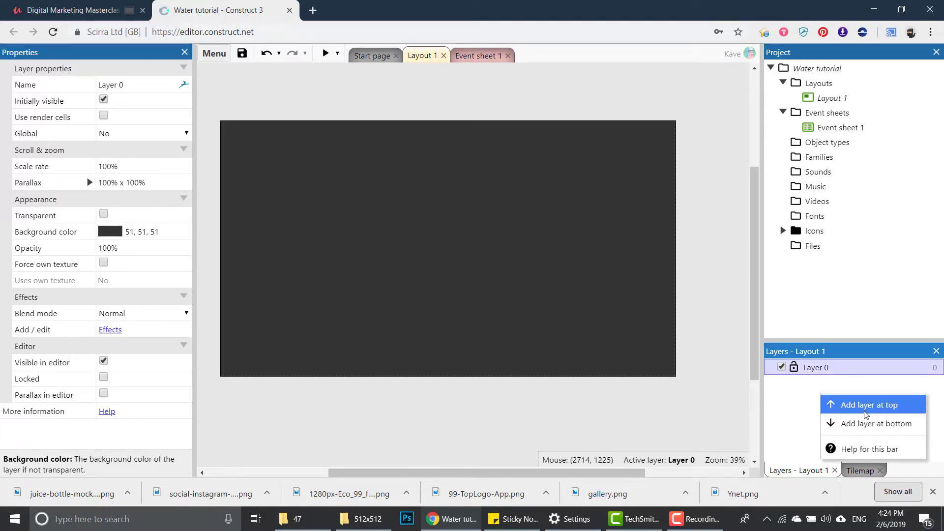
pyautogui.click(872, 406)
pyautogui.write('Wa')
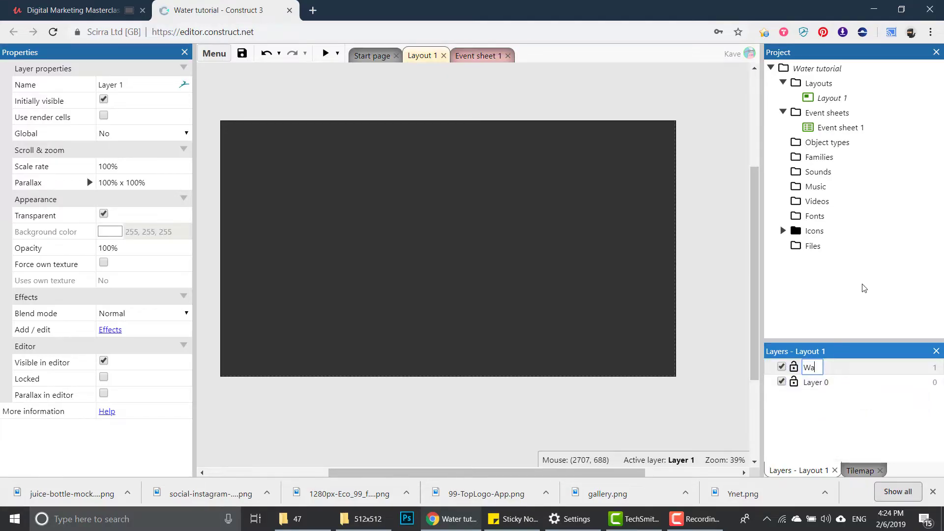
pyautogui.write('ter')
pyautogui.press('Return')
pyautogui.click(430, 232)
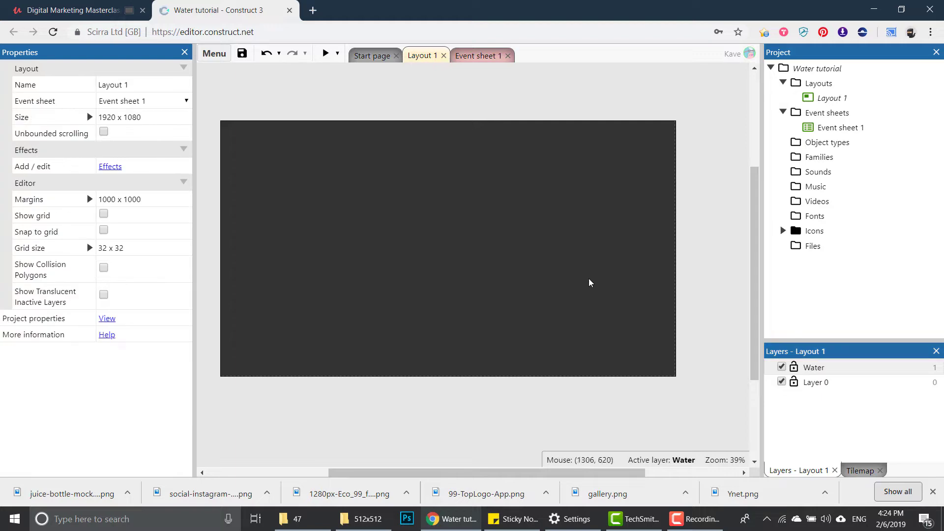
pyautogui.click(794, 382)
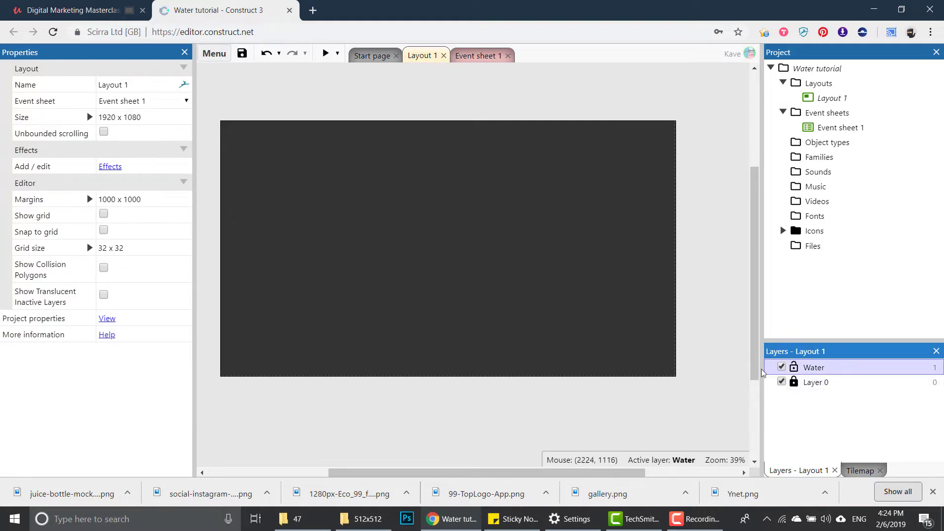
# Insert a new Sprite object into the layout.
pyautogui.doubleClick(447, 255)
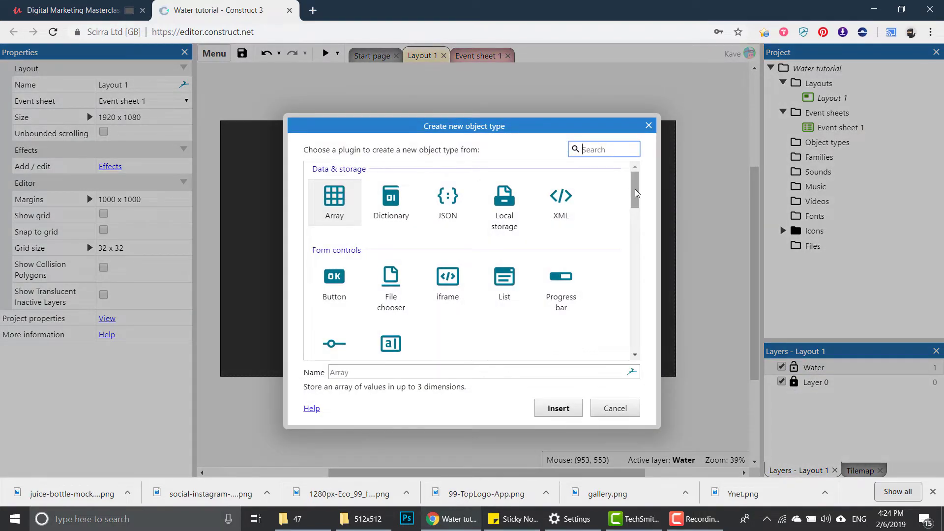
pyautogui.moveTo(635, 193); pyautogui.dragTo(635, 233)
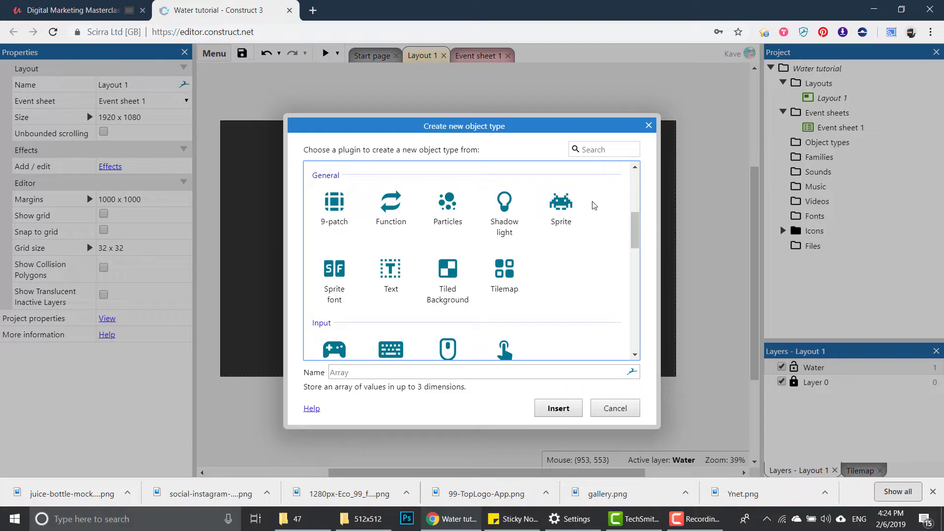
pyautogui.doubleClick(561, 206)
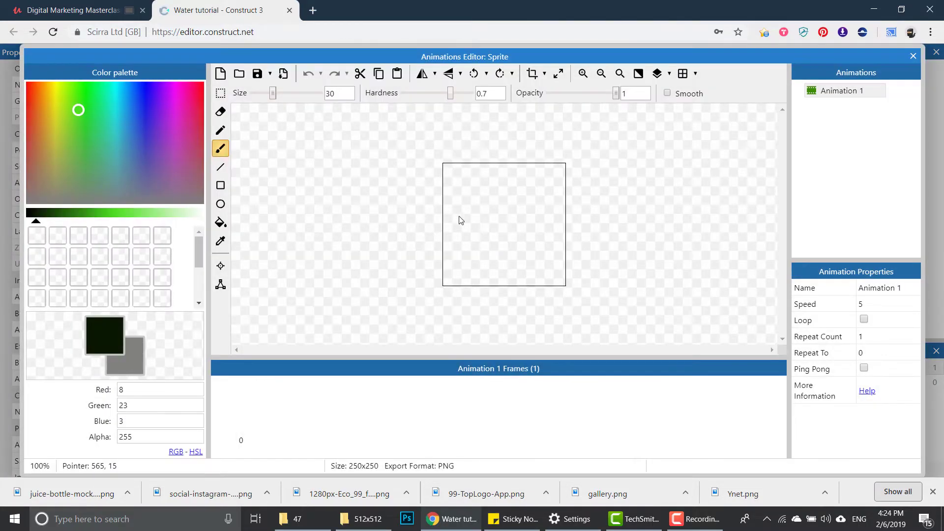
# Paint a soft blue dab with brush size 165 and hardness 0, cropping the image to 167 x 167.
pyautogui.moveTo(143, 104); pyautogui.dragTo(129, 71)
pyautogui.click(120, 216)
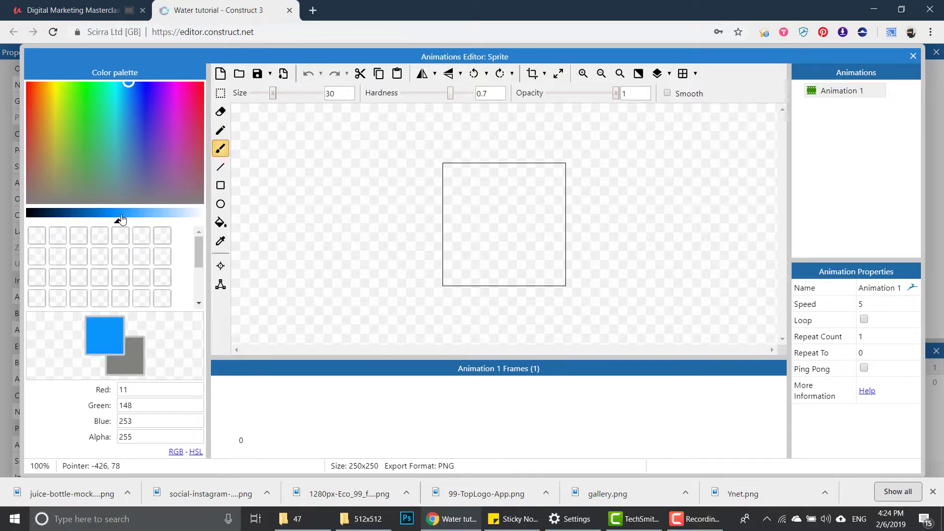
pyautogui.click(122, 219)
pyautogui.moveTo(273, 94); pyautogui.dragTo(298, 93)
pyautogui.moveTo(450, 93)
pyautogui.mouseDown()
pyautogui.moveTo(336, 80)
pyautogui.moveTo(299, 93)
pyautogui.mouseUp()
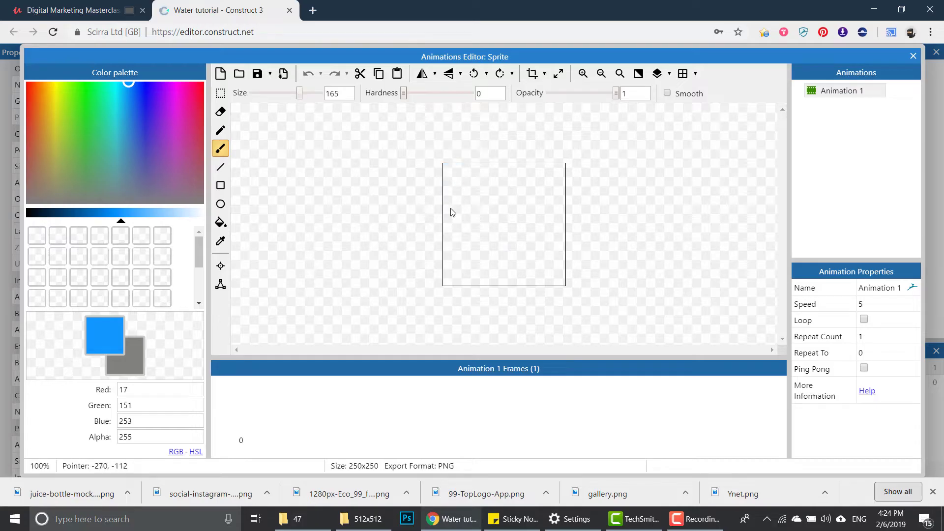
pyautogui.click(503, 226)
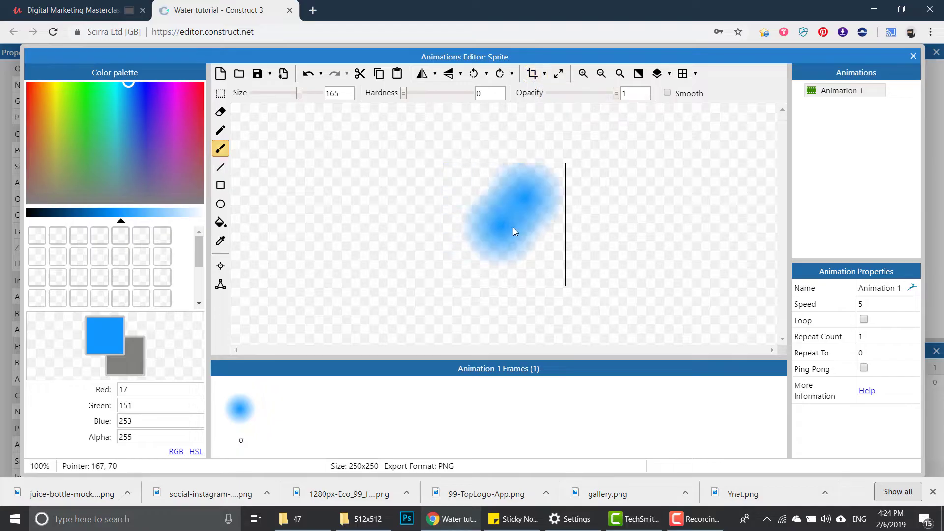
pyautogui.click(531, 75)
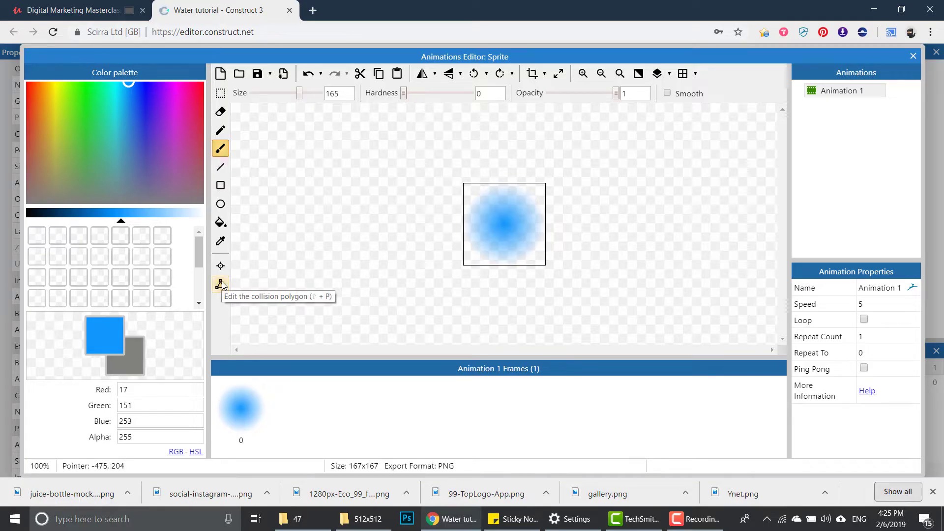
# Pull the blob's collision polygon corners inward to a small square around the dot's centre.
pyautogui.click(220, 285)
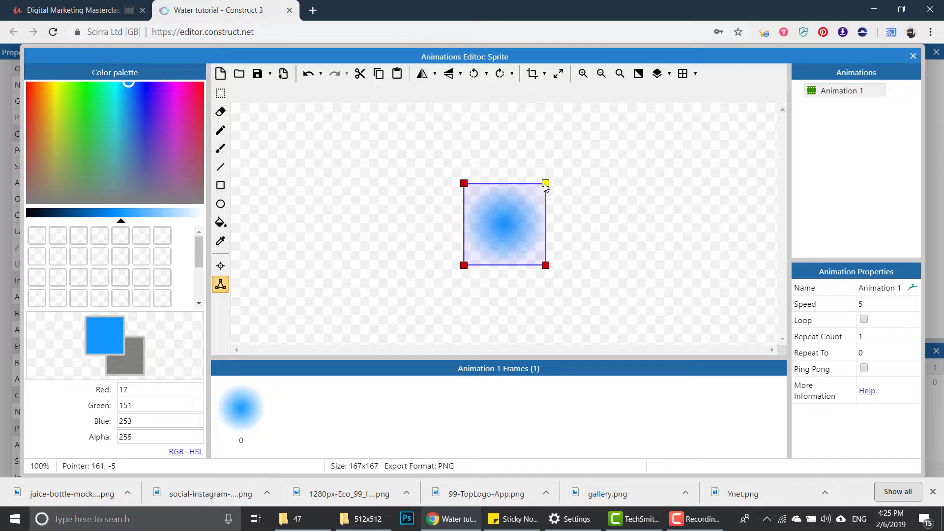
pyautogui.moveTo(545, 185); pyautogui.dragTo(515, 213)
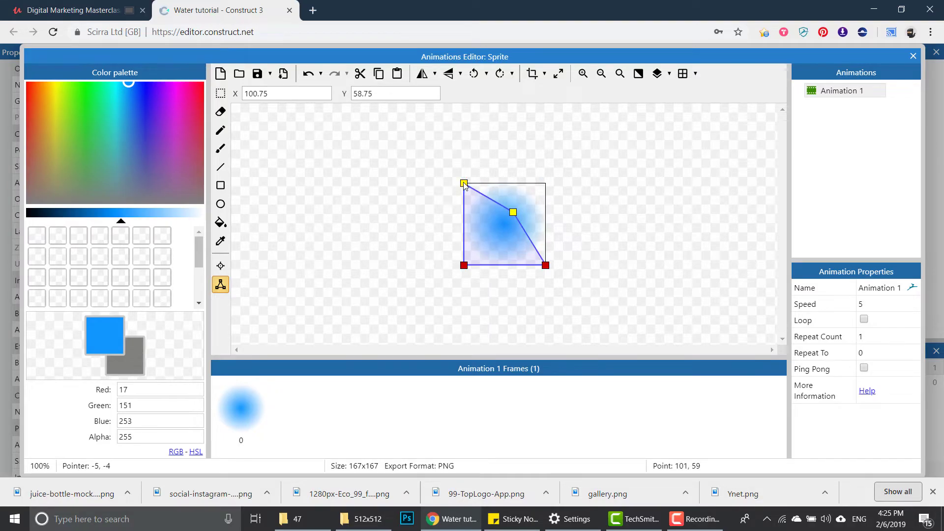
pyautogui.moveTo(465, 185); pyautogui.dragTo(499, 210)
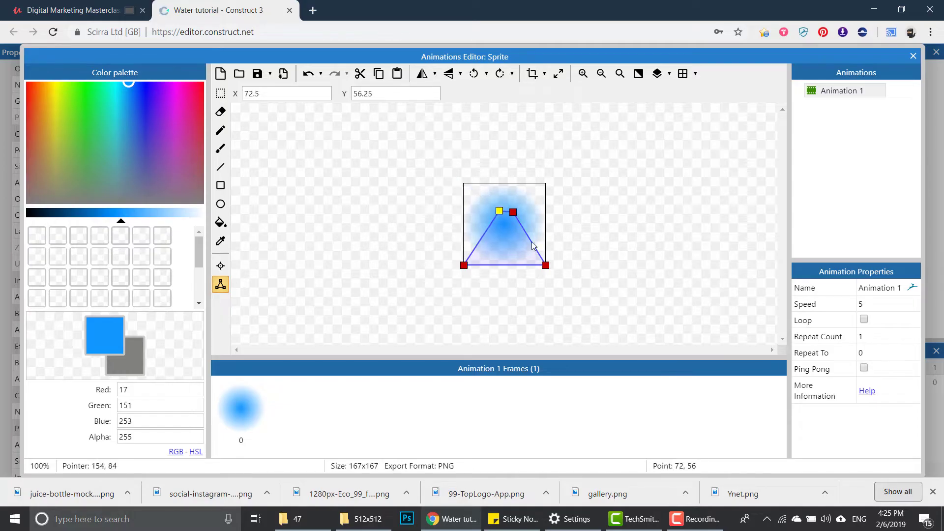
pyautogui.moveTo(546, 265); pyautogui.dragTo(513, 228)
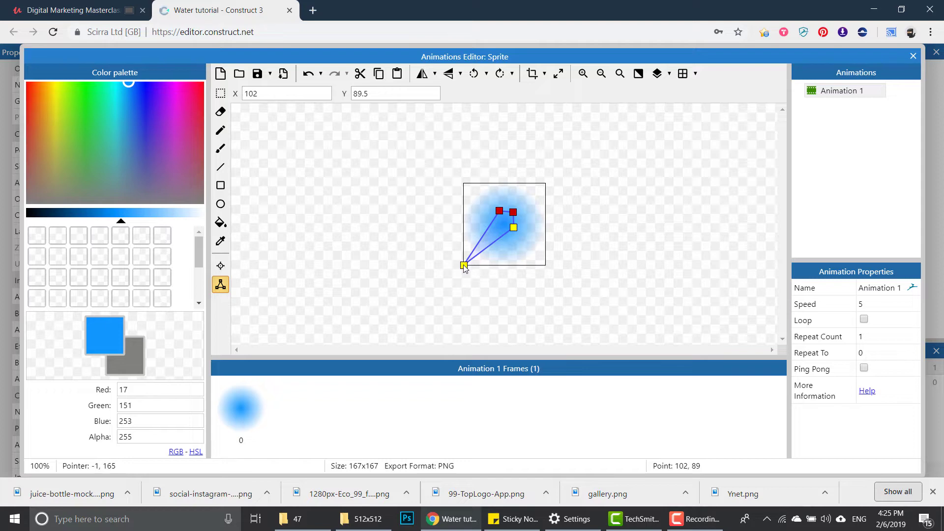
pyautogui.moveTo(464, 266); pyautogui.dragTo(497, 229)
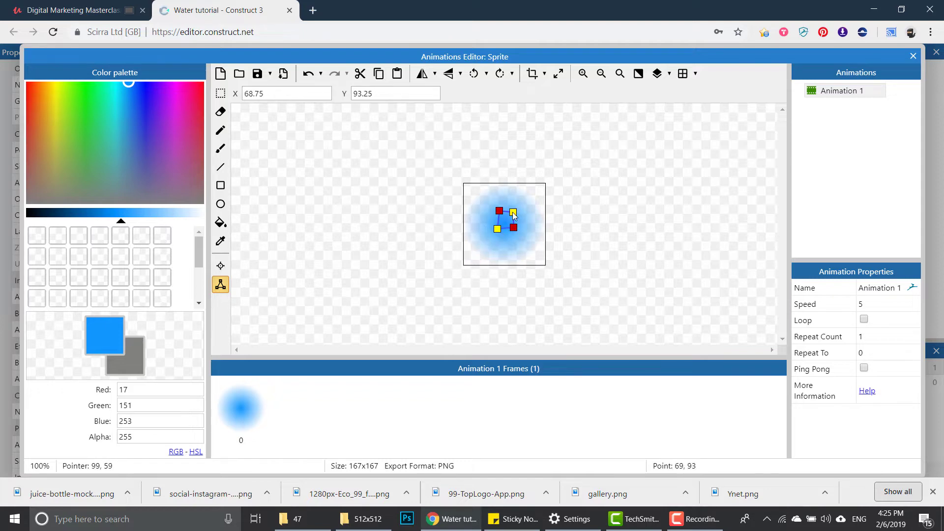
pyautogui.keyDown('ctrl'); pyautogui.scroll(3, 517, 223); pyautogui.keyUp('ctrl')
pyautogui.keyDown('ctrl'); pyautogui.scroll(-1, 517, 221); pyautogui.keyUp('ctrl')
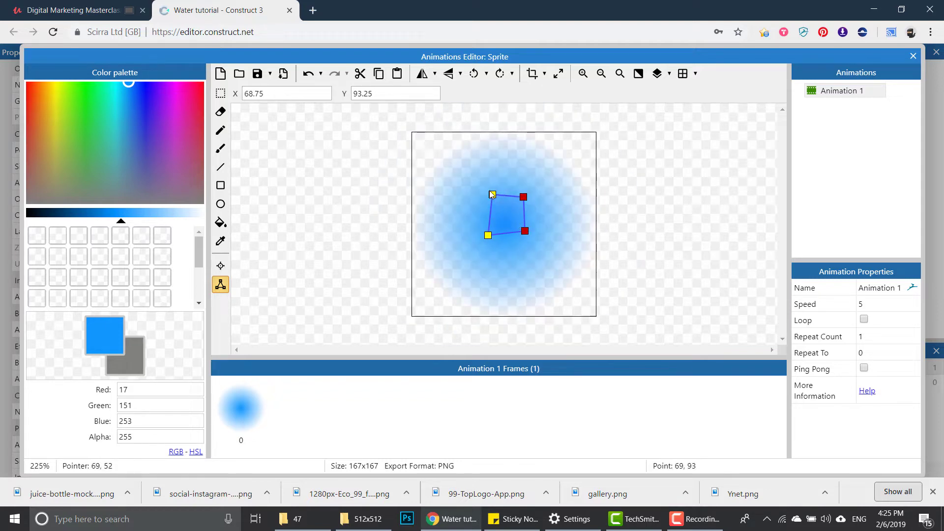
pyautogui.moveTo(493, 195); pyautogui.dragTo(486, 239)
pyautogui.moveTo(486, 197); pyautogui.dragTo(485, 199)
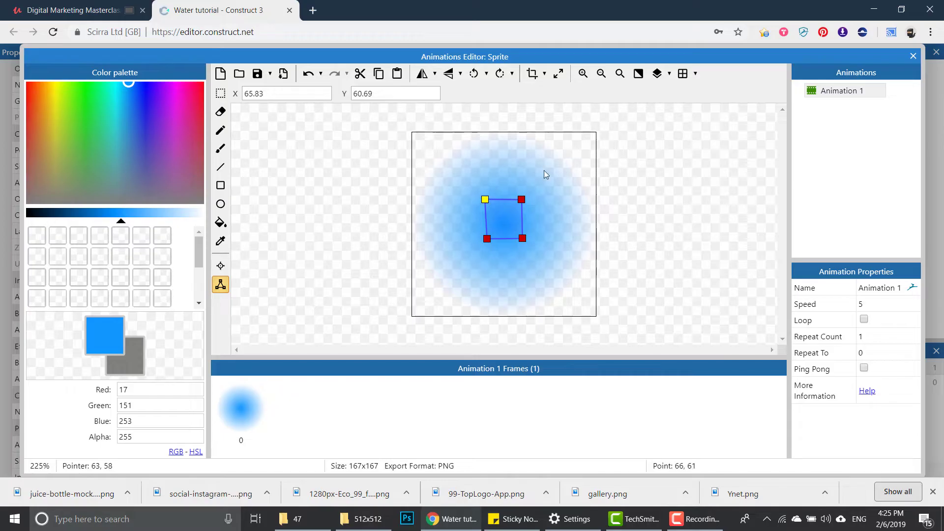
# Back in the layout, resize the blue blob sprite to about 44 x 44 pixels.
pyautogui.click(913, 57)
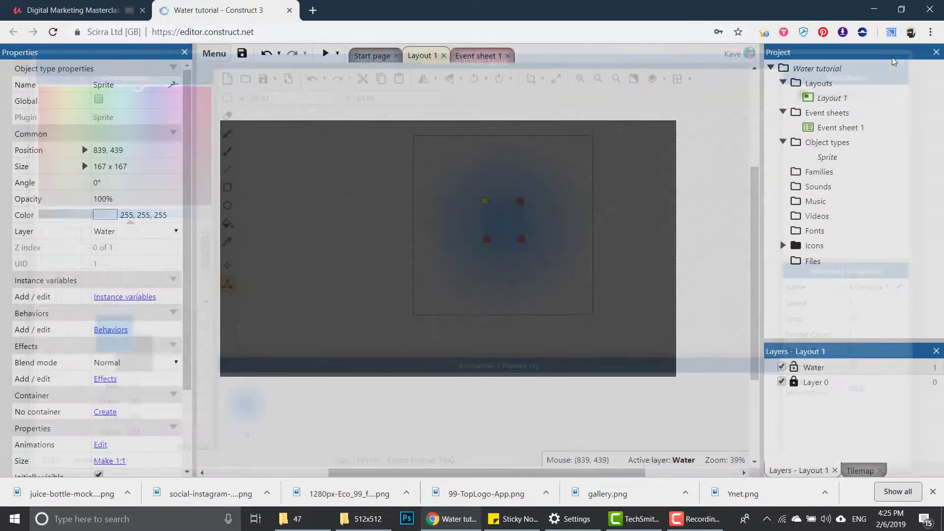
pyautogui.keyDown('ctrl'); pyautogui.scroll(2, 407, 237); pyautogui.keyUp('ctrl')
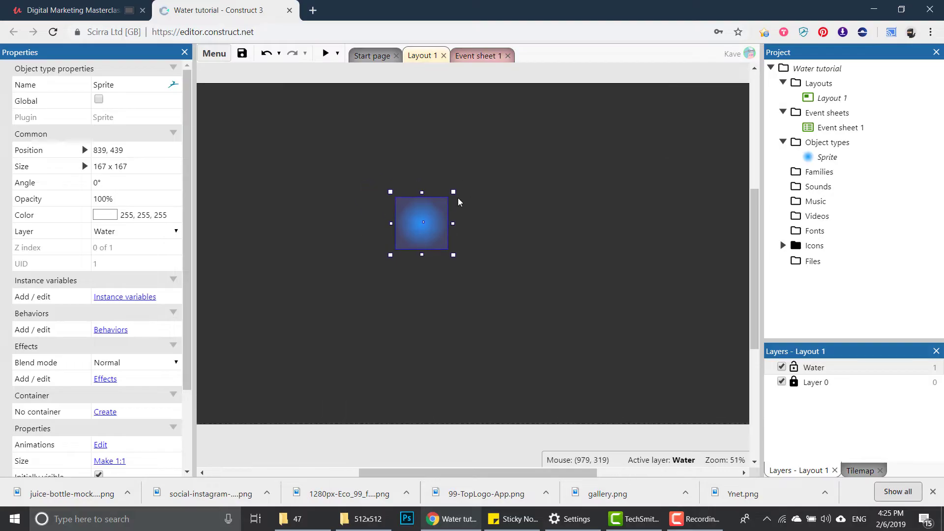
pyautogui.keyDown('ctrl'); pyautogui.scroll(2, 475, 182); pyautogui.keyUp('ctrl')
pyautogui.moveTo(475, 181); pyautogui.dragTo(455, 213)
pyautogui.click(447, 258)
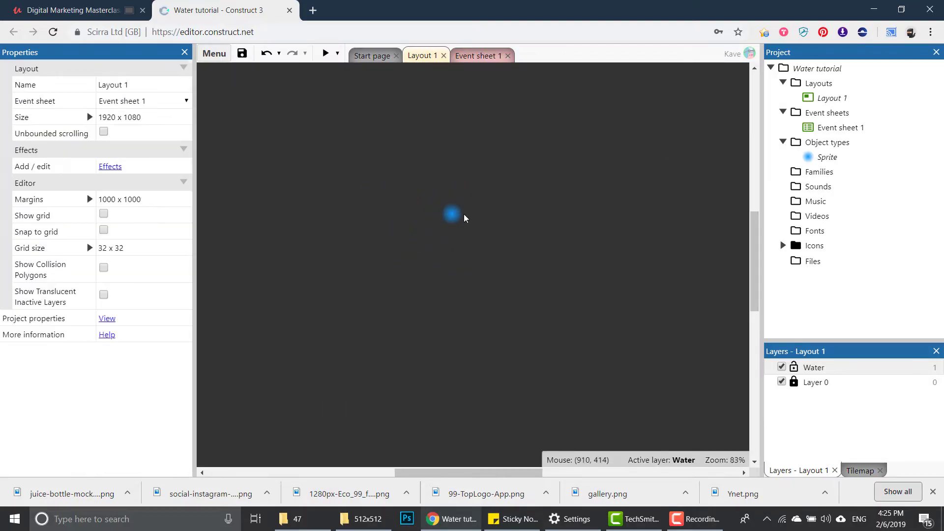
pyautogui.keyDown('ctrl'); pyautogui.scroll(3, 460, 217); pyautogui.keyUp('ctrl')
pyautogui.click(449, 219)
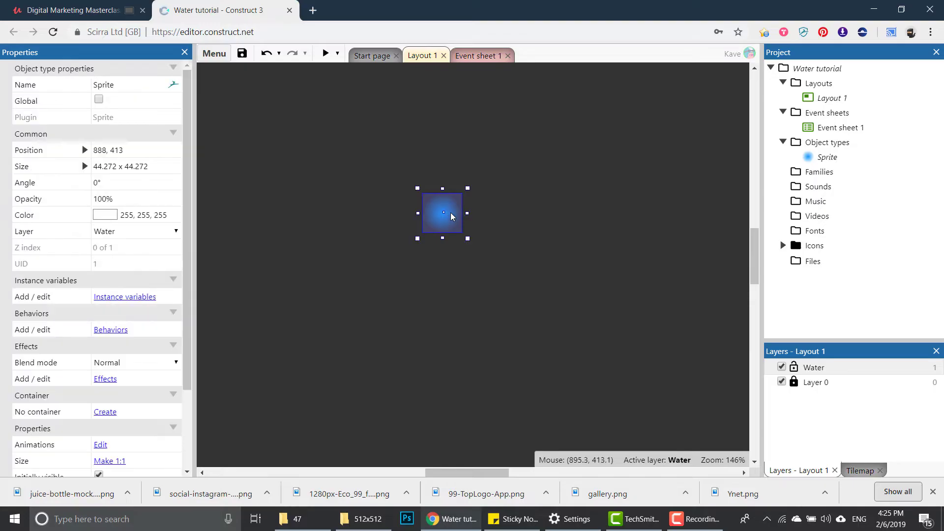
# Clone the blob and position the copy overlapping the original, up and to the right.
pyautogui.moveTo(453, 217)
pyautogui.keyDown('ctrl'); pyautogui.mouseDown()
pyautogui.moveTo(475, 189)
pyautogui.moveTo(485, 203)
pyautogui.mouseUp(); pyautogui.keyUp('ctrl')
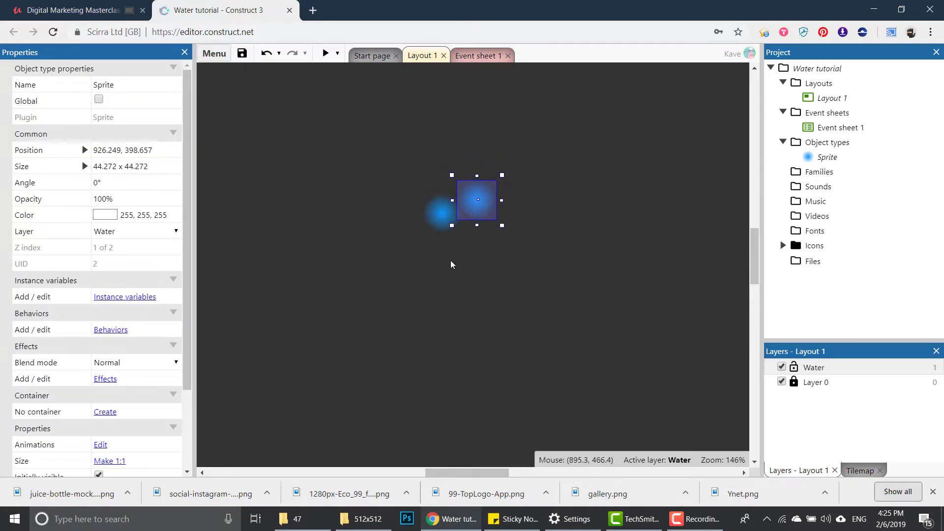
pyautogui.click(450, 261)
pyautogui.keyDown('ctrl'); pyautogui.scroll(2, 457, 221); pyautogui.keyUp('ctrl')
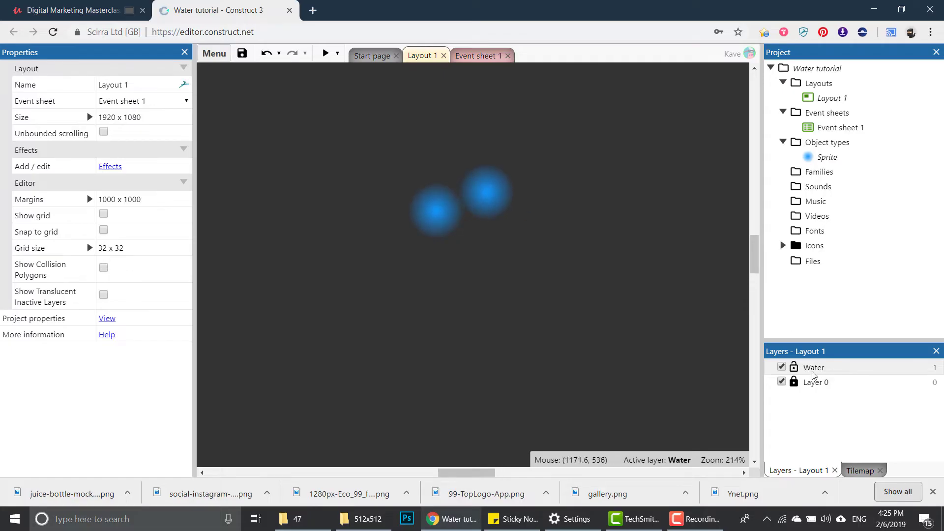
pyautogui.moveTo(490, 197); pyautogui.dragTo(478, 179)
pyautogui.click(475, 222)
pyautogui.keyDown('ctrl'); pyautogui.scroll(1, 479, 195); pyautogui.keyUp('ctrl')
# Add the Alpha clamp effect to the Water layer's effects list.
pyautogui.click(807, 369)
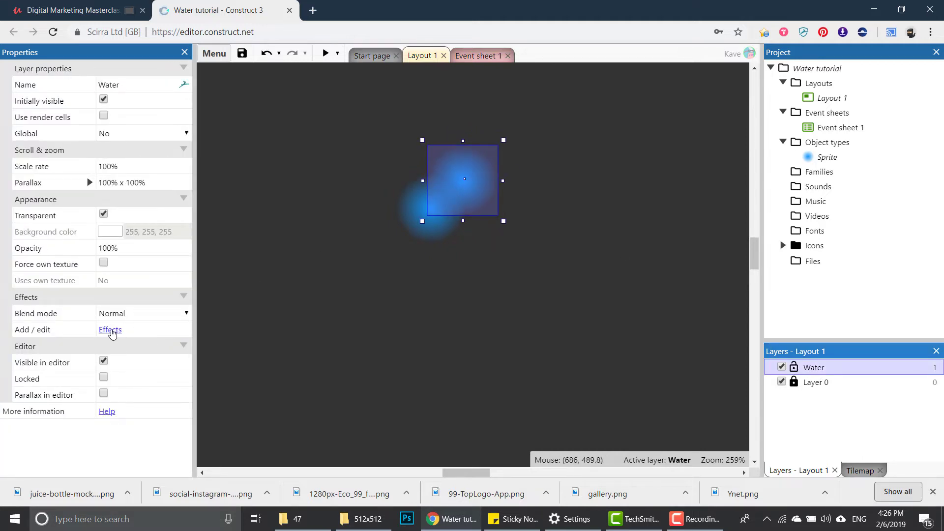
pyautogui.click(110, 330)
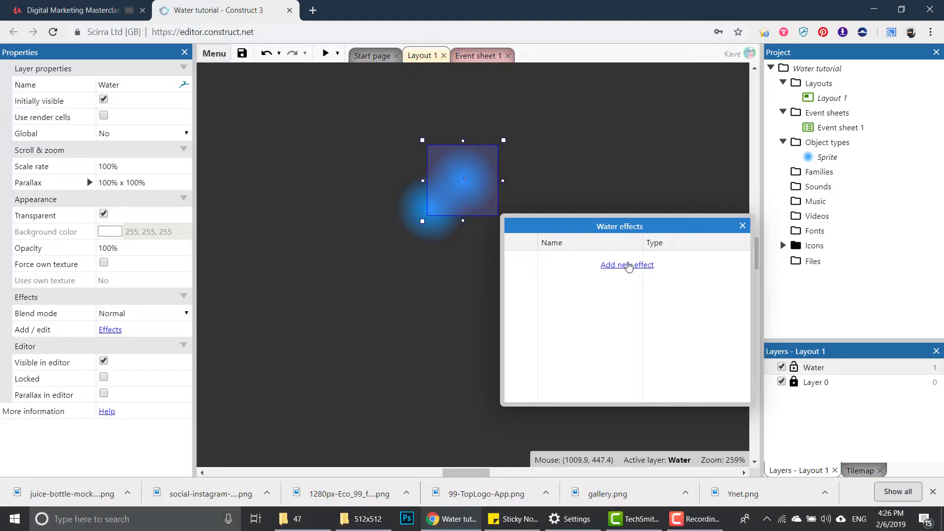
pyautogui.click(628, 265)
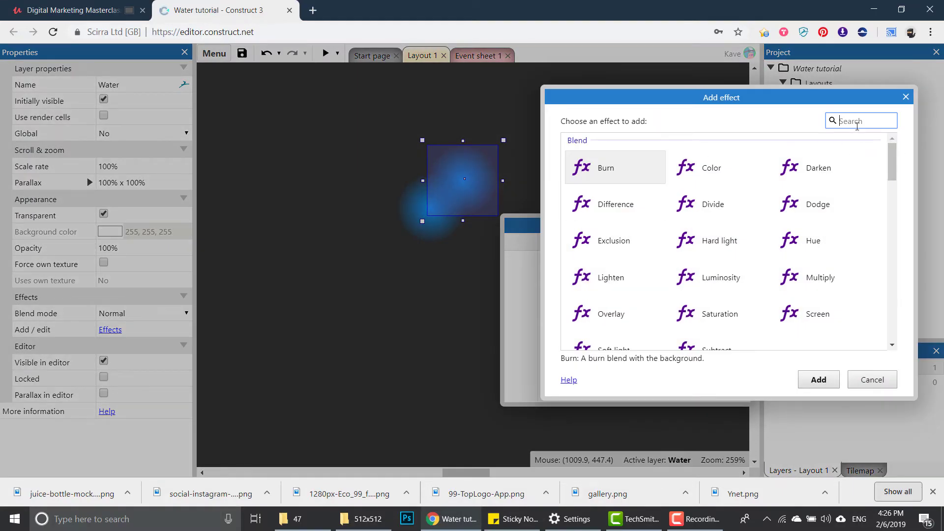
pyautogui.write('alph')
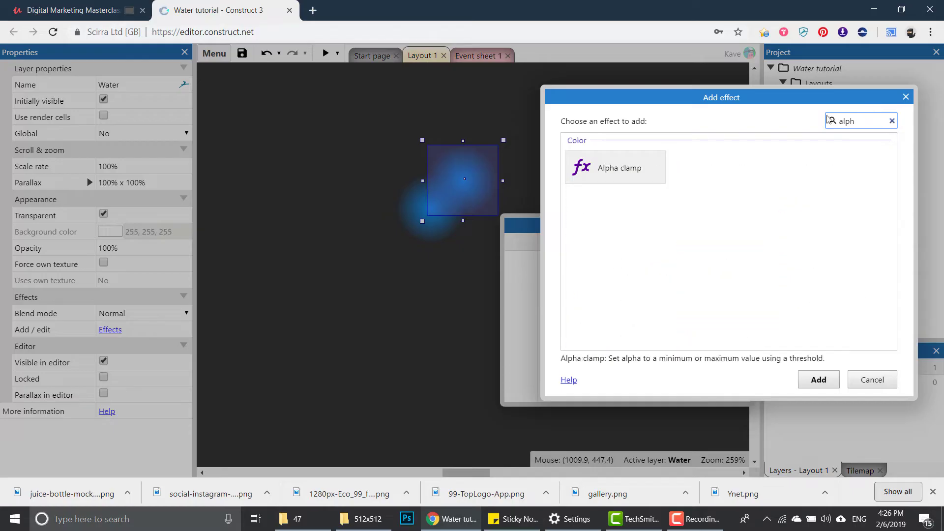
pyautogui.doubleClick(610, 179)
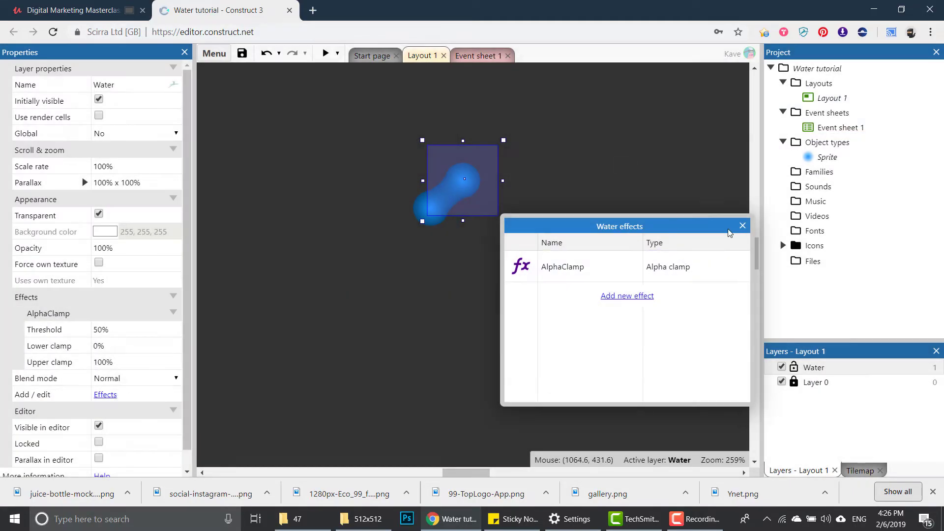
pyautogui.click(742, 223)
pyautogui.click(536, 204)
pyautogui.moveTo(476, 181)
pyautogui.mouseDown()
pyautogui.moveTo(449, 152)
pyautogui.moveTo(455, 195)
pyautogui.moveTo(468, 179)
pyautogui.mouseUp()
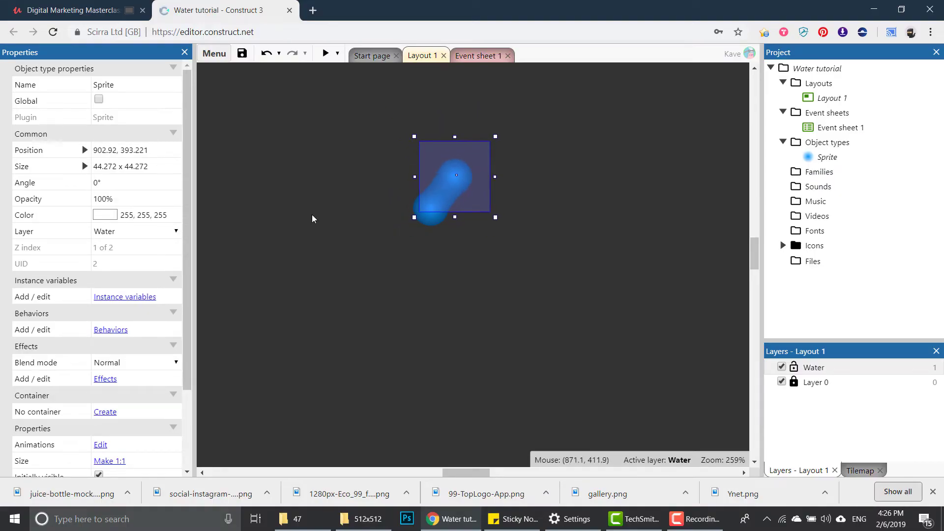
# Tune the Water layer's AlphaClamp to a 56.7% threshold and 151.1% upper clamp.
pyautogui.doubleClick(815, 368)
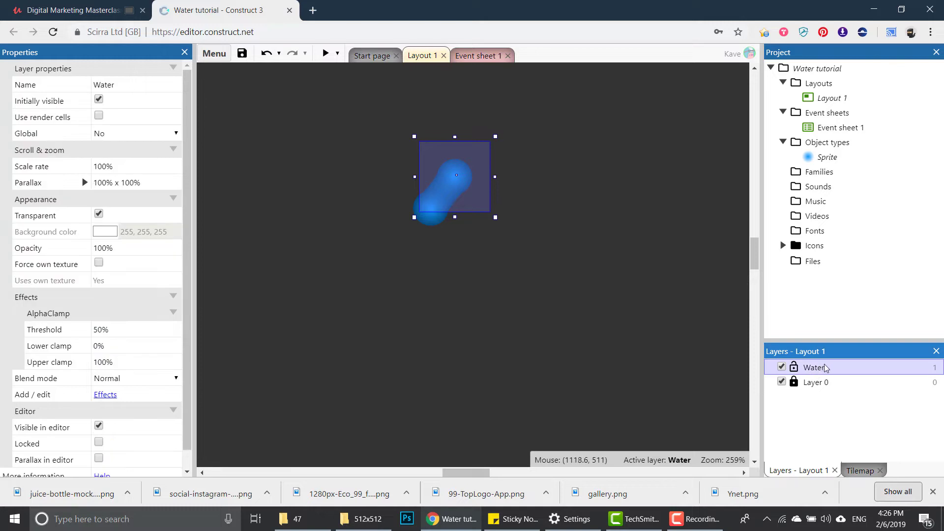
pyautogui.press('Return')
pyautogui.moveTo(121, 330); pyautogui.dragTo(131, 305)
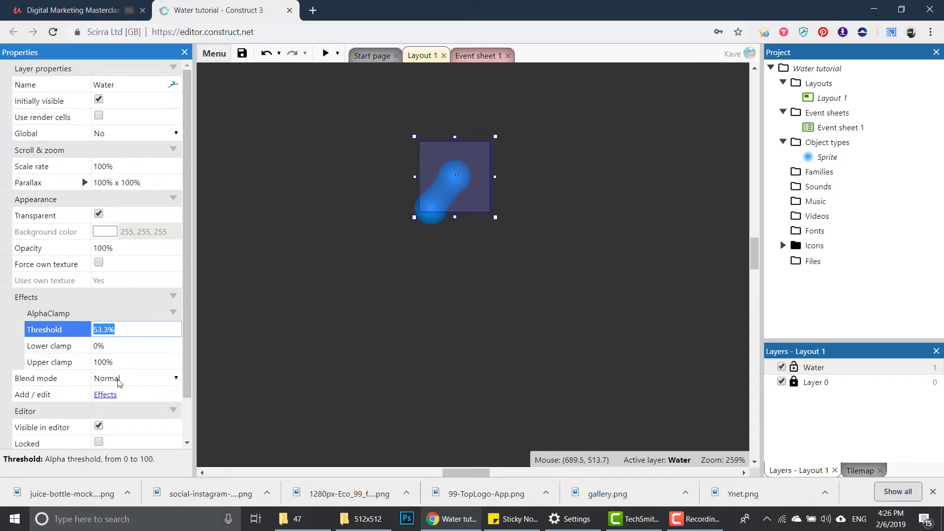
pyautogui.moveTo(126, 362); pyautogui.dragTo(95, 250)
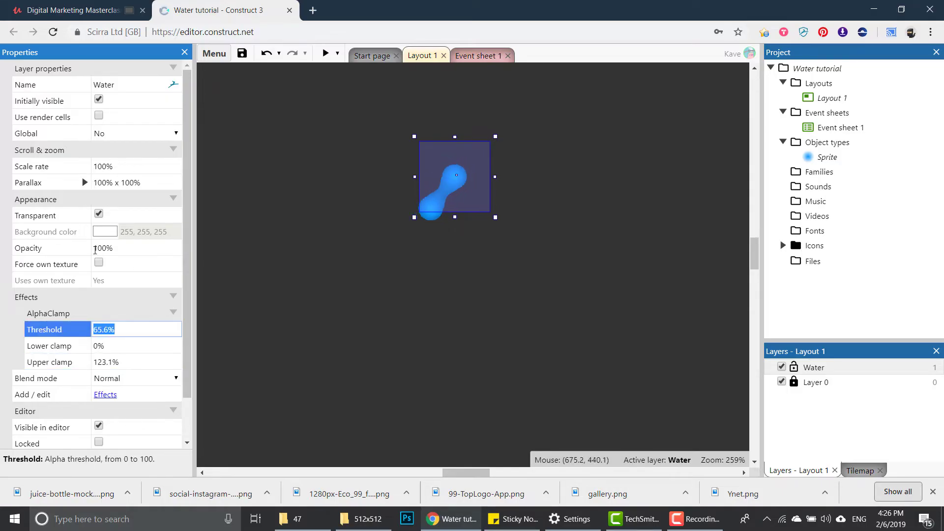
pyautogui.moveTo(122, 344); pyautogui.dragTo(121, 401)
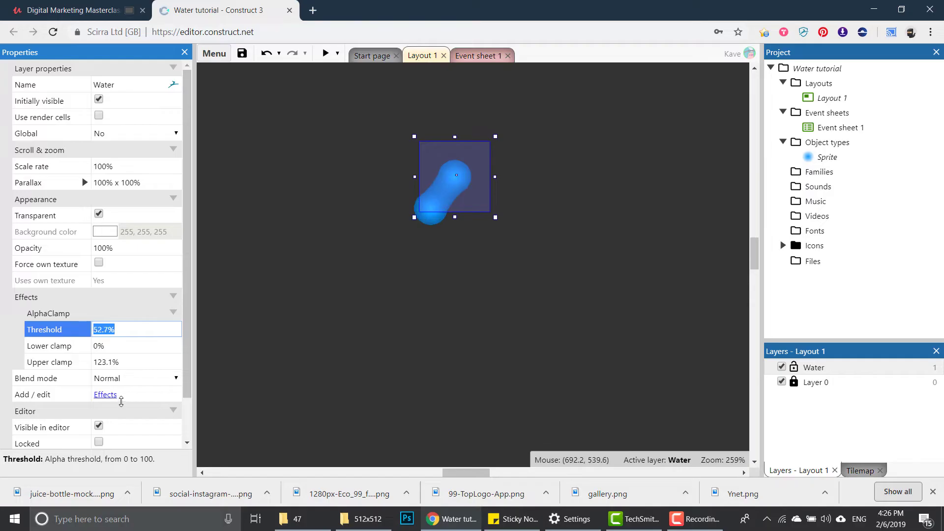
pyautogui.moveTo(120, 362); pyautogui.dragTo(140, 188)
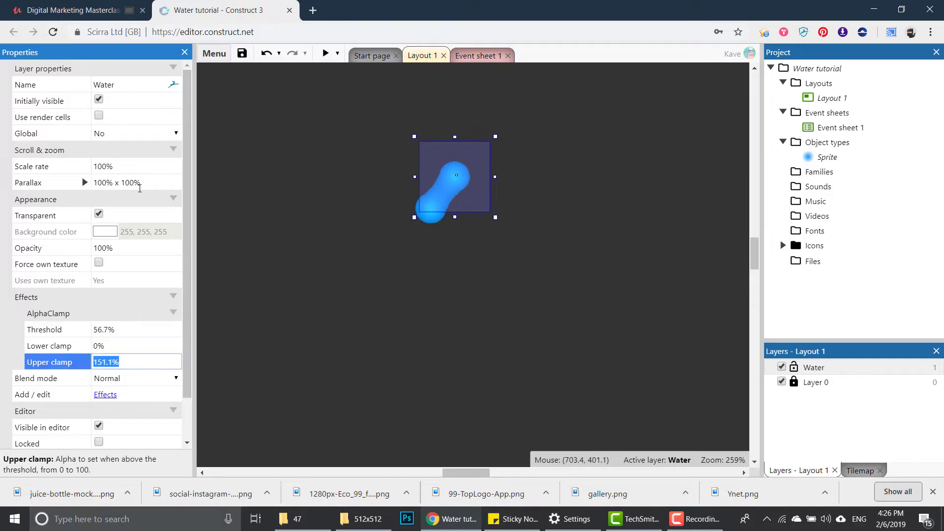
pyautogui.click(472, 279)
# Select both blobs, move them up, and rotate them to 357.5°.
pyautogui.keyDown('ctrl'); pyautogui.scroll(-5, 471, 266); pyautogui.keyUp('ctrl')
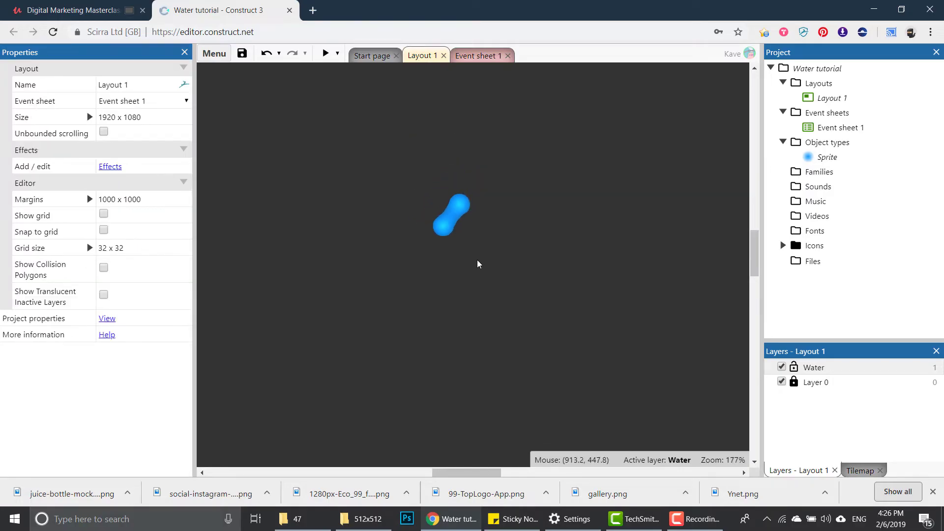
pyautogui.keyDown('ctrl'); pyautogui.scroll(5, 436, 241); pyautogui.keyUp('ctrl')
pyautogui.moveTo(428, 214); pyautogui.dragTo(520, 317)
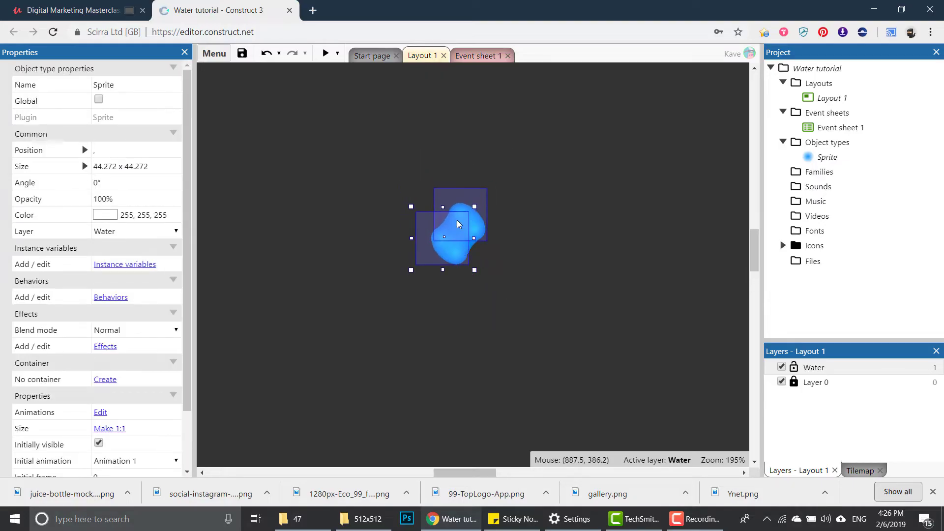
pyautogui.moveTo(457, 222); pyautogui.dragTo(429, 190)
pyautogui.click(546, 339)
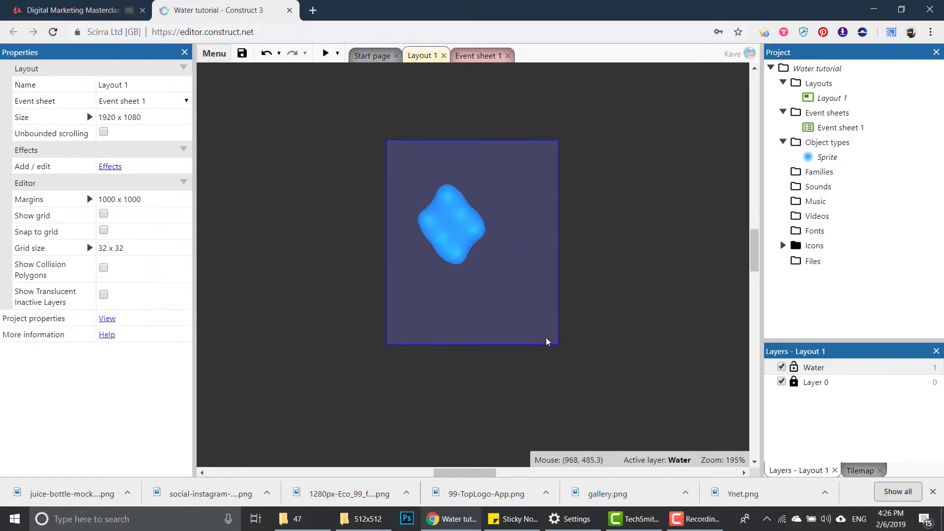
pyautogui.moveTo(546, 339); pyautogui.dragTo(449, 176)
# Duplicate the blobs repeatedly into a large mass and resize all instances to 42.71.
pyautogui.moveTo(352, 110); pyautogui.dragTo(595, 329)
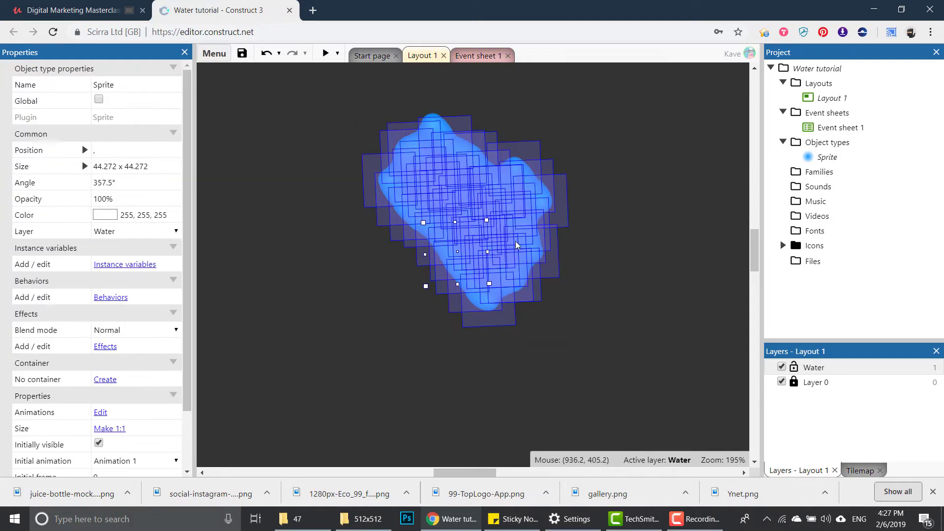
pyautogui.moveTo(515, 244); pyautogui.dragTo(440, 271)
pyautogui.click(384, 163)
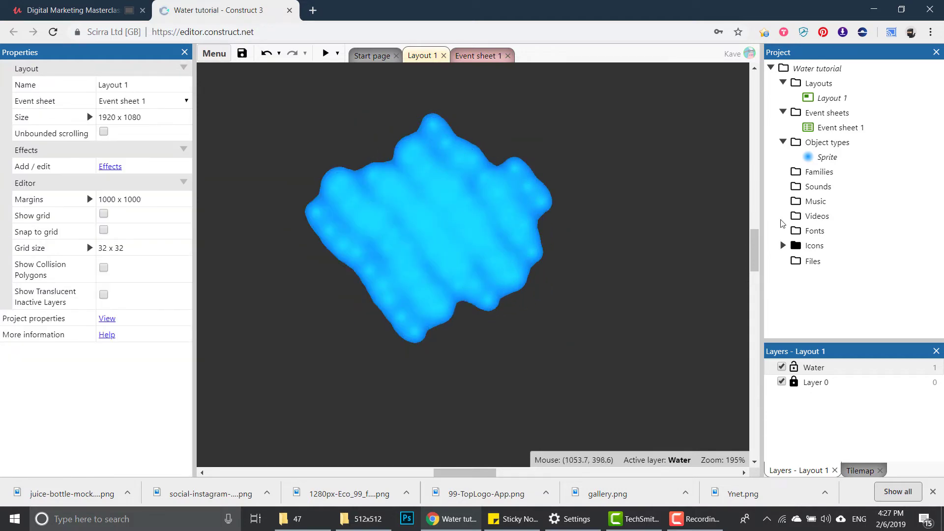
pyautogui.click(826, 158)
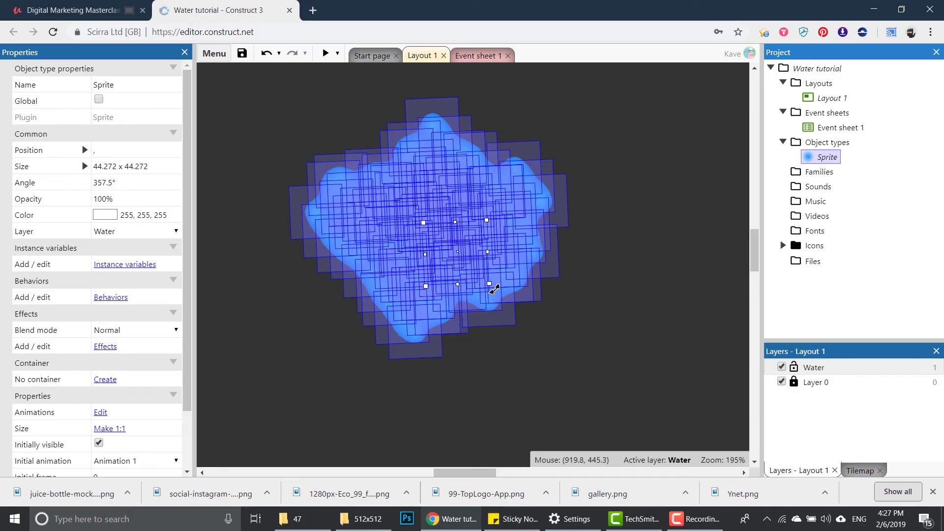
pyautogui.moveTo(493, 290); pyautogui.dragTo(481, 269)
pyautogui.click(556, 396)
pyautogui.scroll(-8, 455, 240)
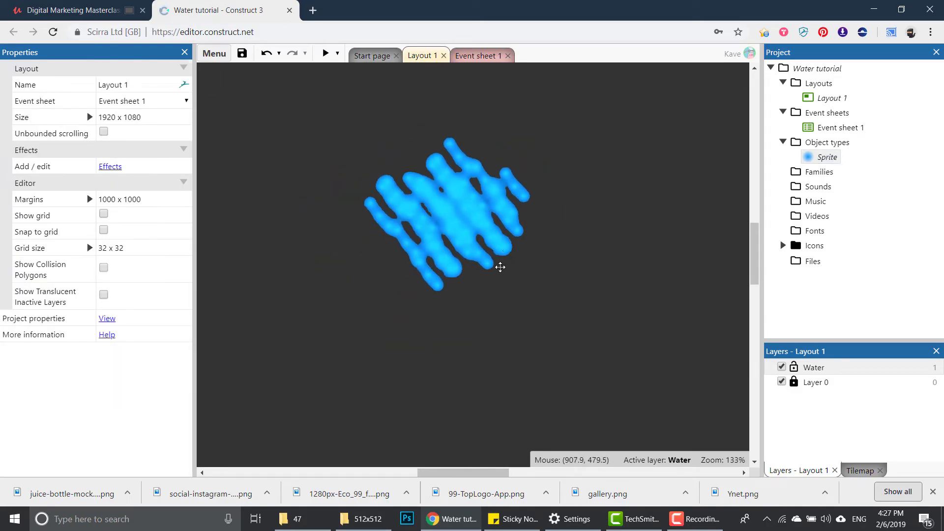
pyautogui.moveTo(532, 233); pyautogui.dragTo(491, 267, button='middle')
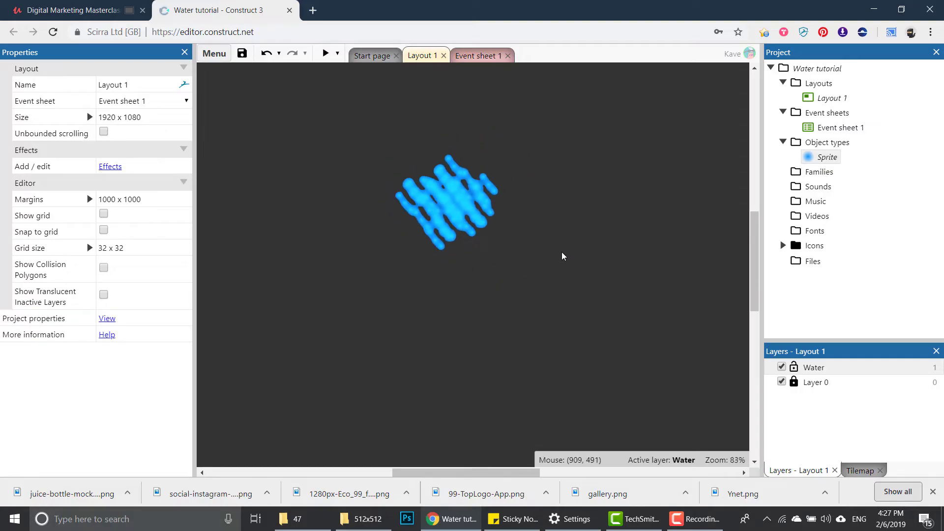
# Add the Physics behavior to the water blob sprite.
pyautogui.click(827, 157)
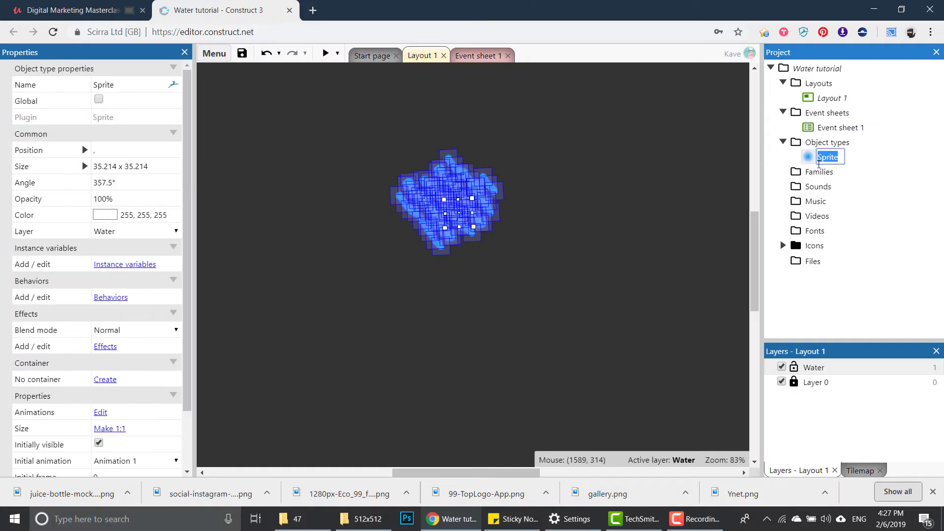
pyautogui.click(106, 298)
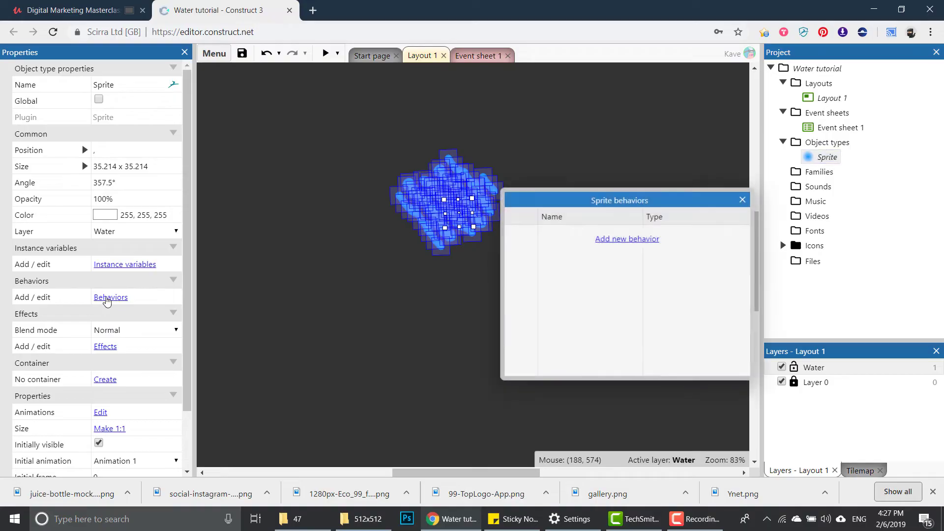
pyautogui.click(607, 239)
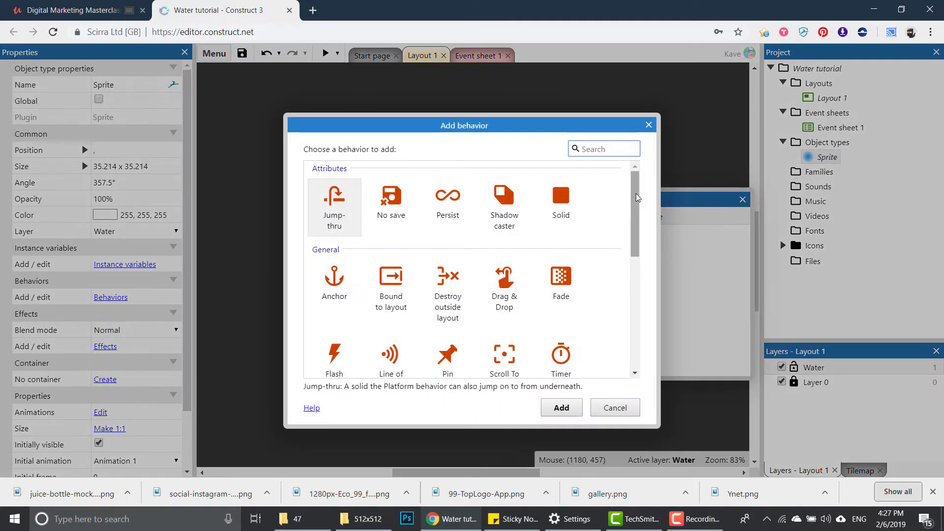
pyautogui.moveTo(636, 198); pyautogui.dragTo(635, 319)
pyautogui.doubleClick(335, 277)
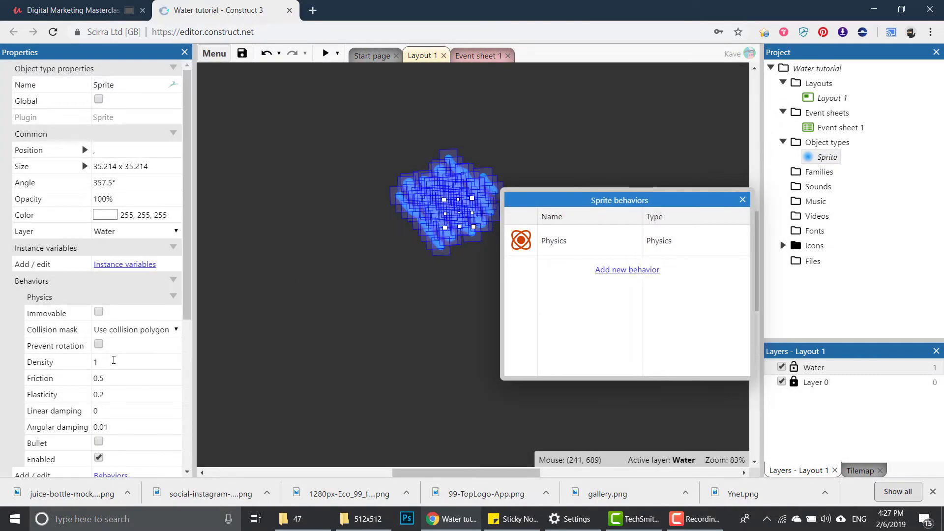
pyautogui.click(448, 86)
# Preview the layout to watch the blob cluster fall.
pyautogui.click(324, 54)
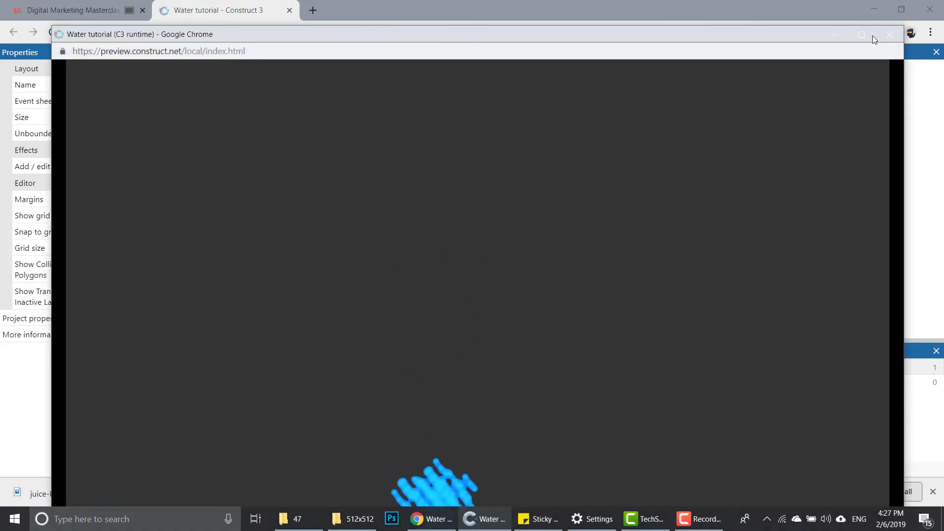
pyautogui.click(889, 34)
pyautogui.click(740, 196)
pyautogui.moveTo(448, 290); pyautogui.dragTo(463, 270, button='middle')
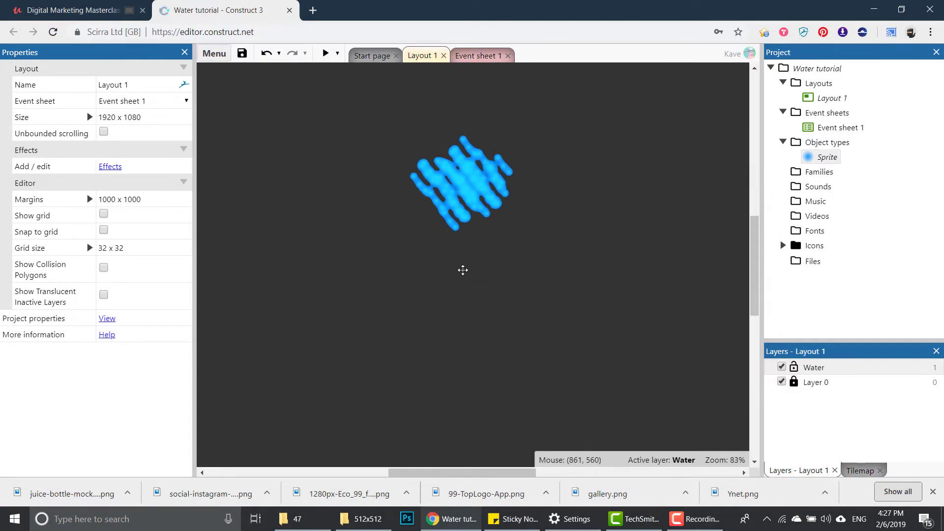
# Add a layer named 'Container' at the top of the layer list.
pyautogui.rightClick(827, 408)
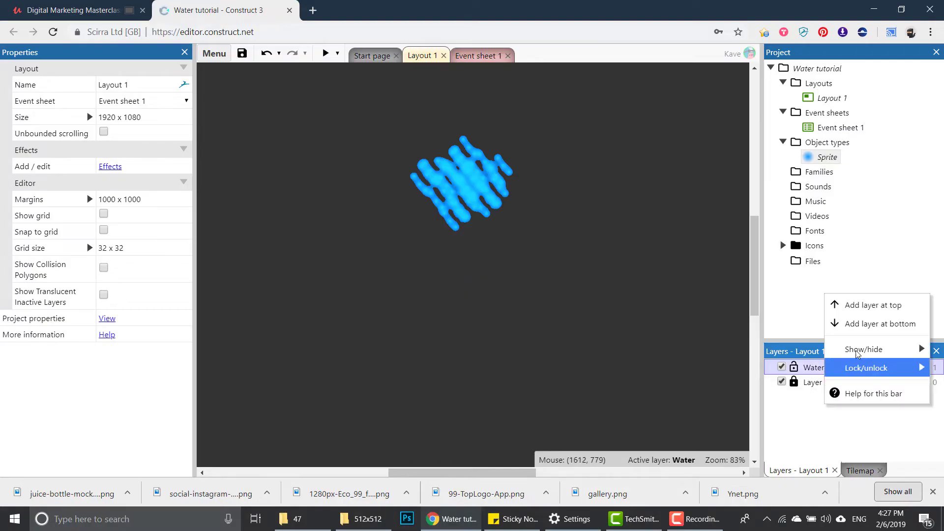
pyautogui.click(863, 301)
pyautogui.write('Con')
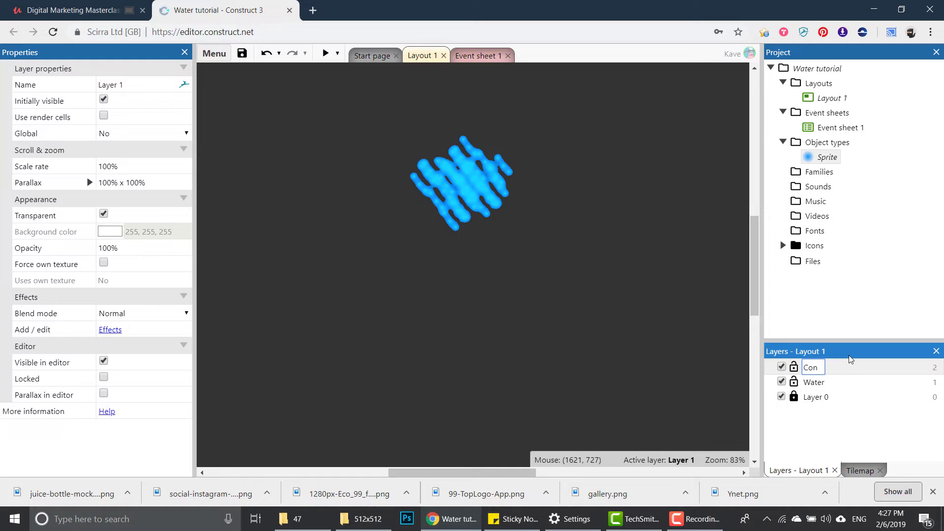
pyautogui.write('tainer')
pyautogui.press('Return')
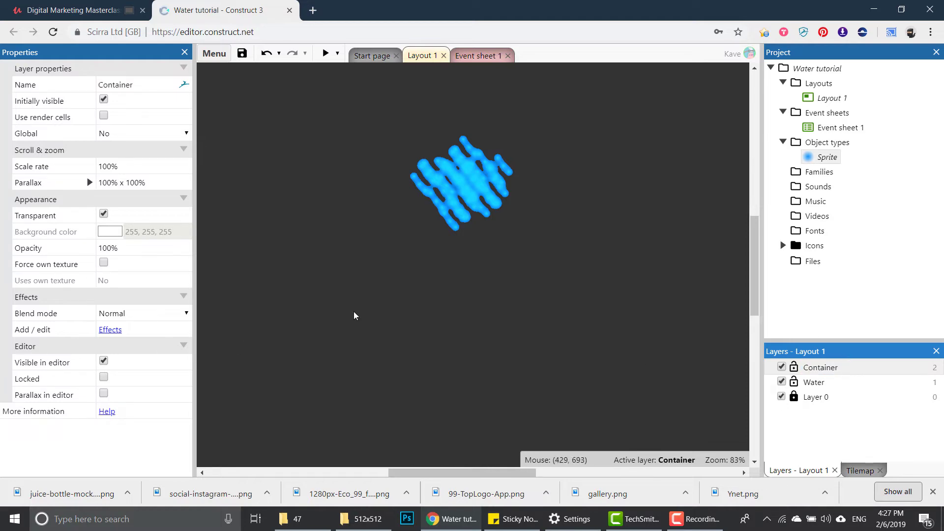
# Insert a new square sprite and fill its image light grey with the Fill tool.
pyautogui.doubleClick(523, 277)
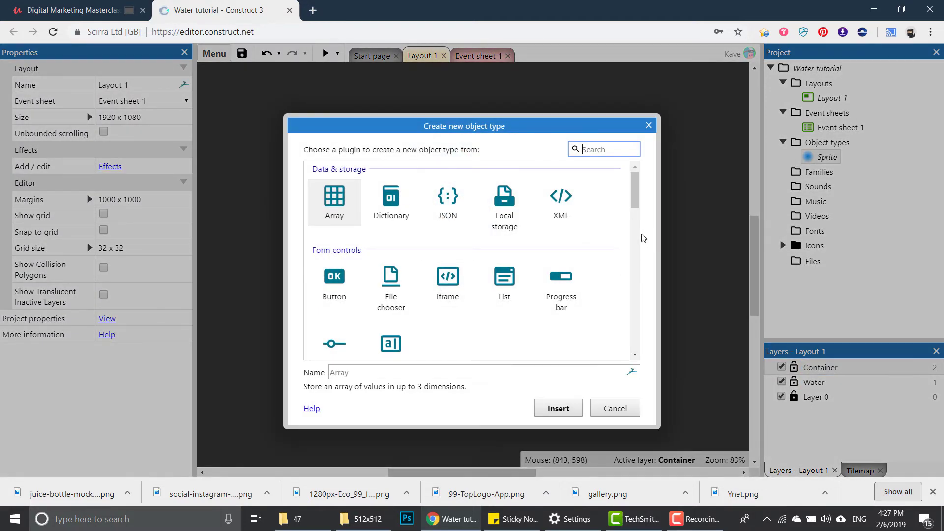
pyautogui.scroll(-5, 634, 188)
pyautogui.doubleClick(561, 241)
pyautogui.click(421, 273)
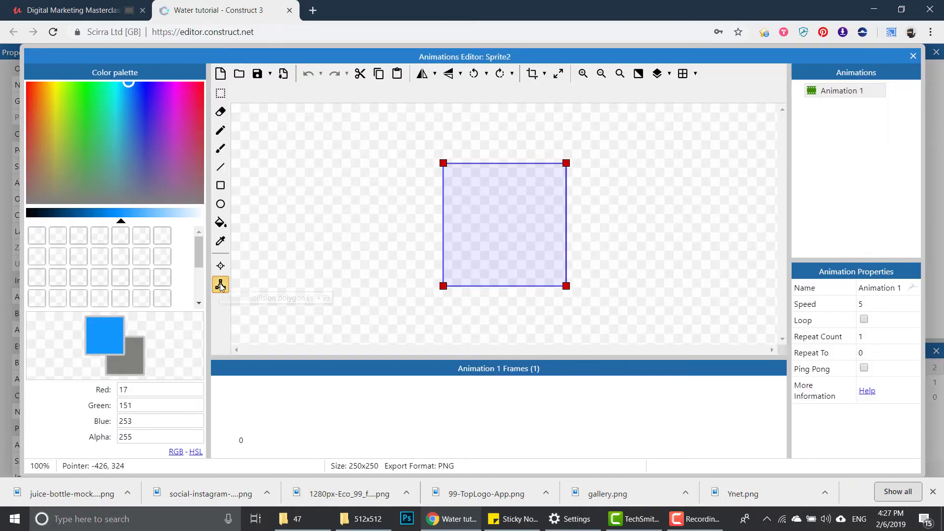
pyautogui.click(222, 221)
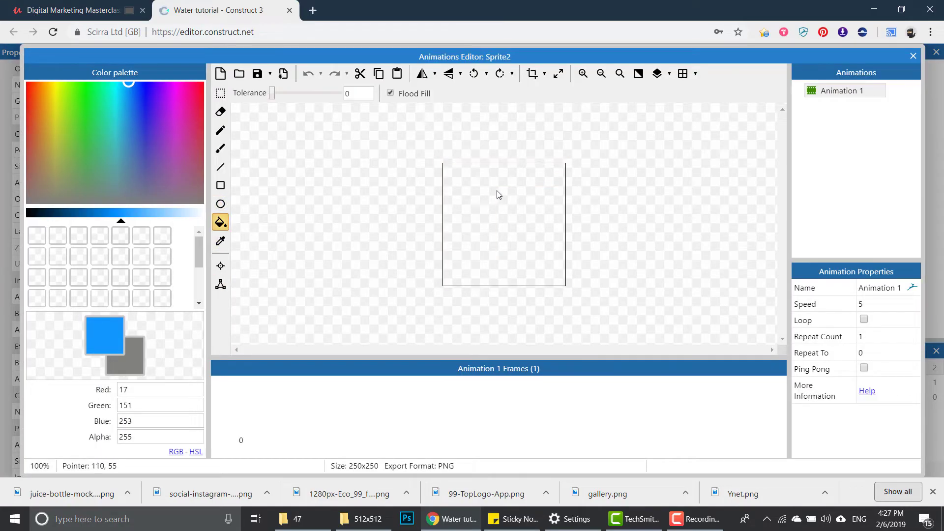
pyautogui.click(498, 194)
pyautogui.moveTo(103, 193); pyautogui.dragTo(92, 203)
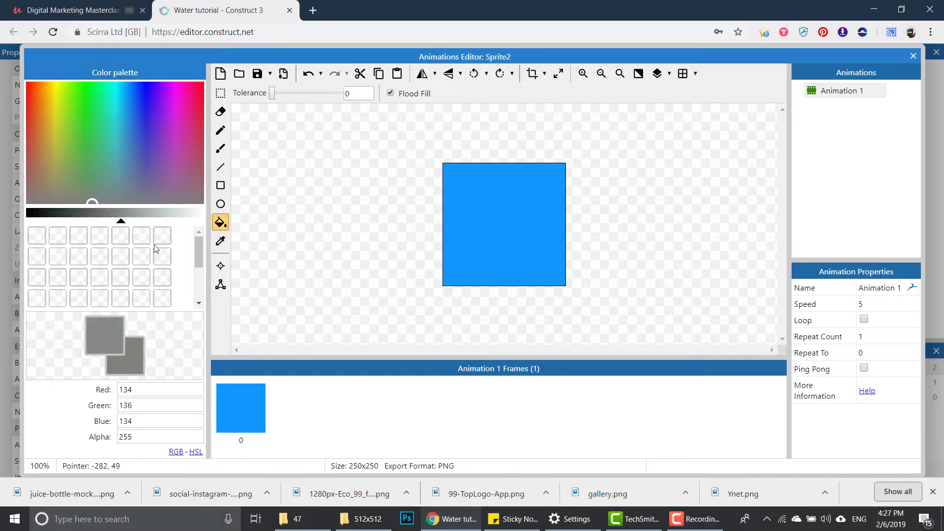
pyautogui.click(518, 213)
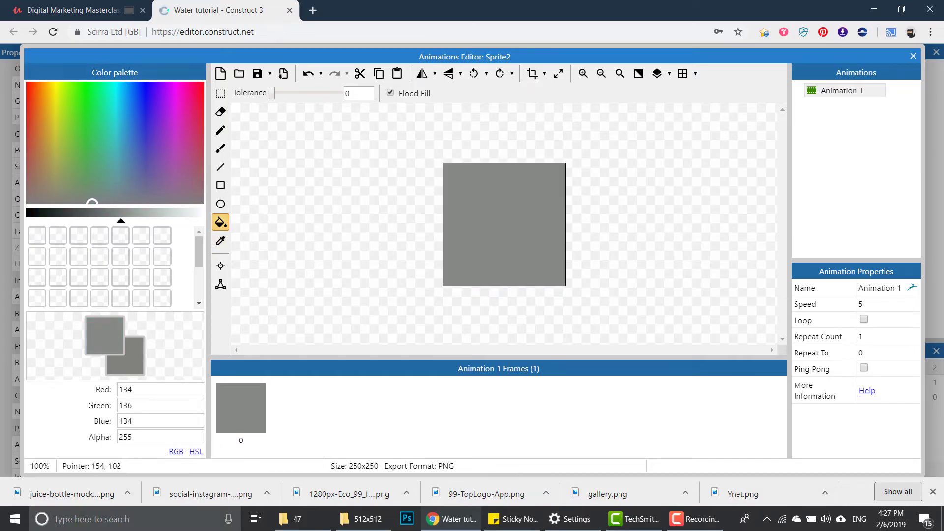
pyautogui.click(167, 221)
pyautogui.click(506, 180)
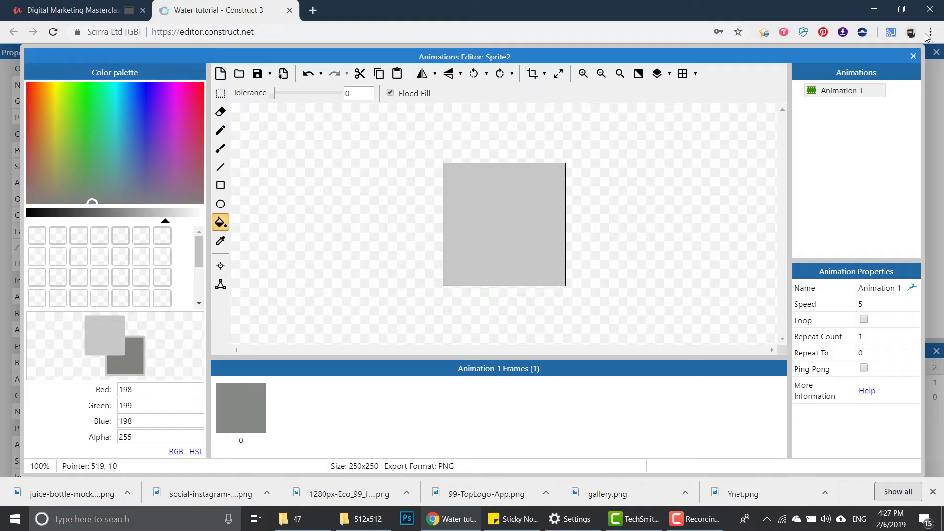
pyautogui.click(913, 56)
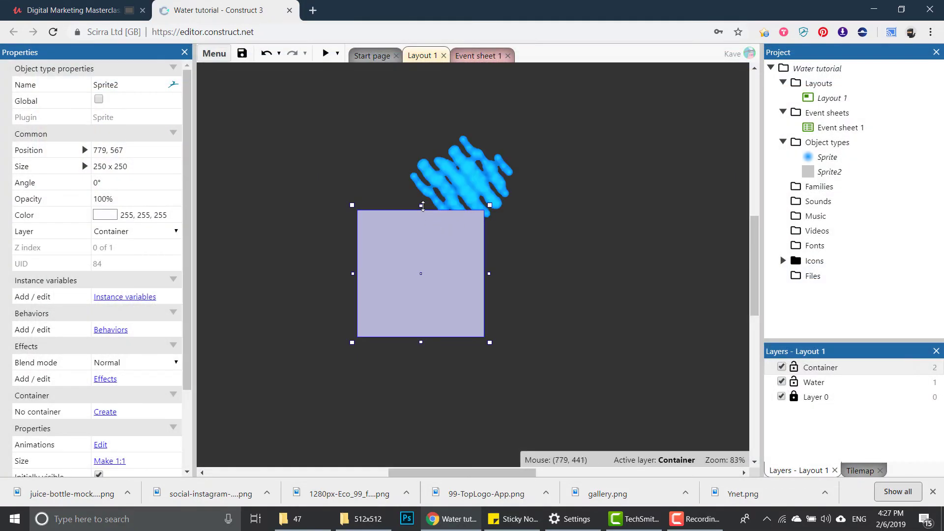
# Squash Sprite2 into a thin 250x36 bar and add the Physics behavior.
pyautogui.moveTo(423, 206); pyautogui.dragTo(465, 263)
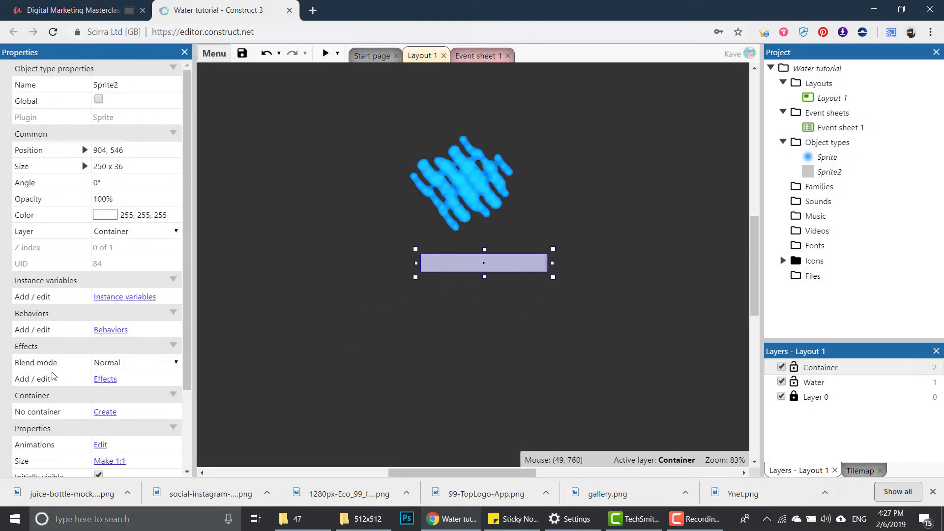
pyautogui.click(111, 330)
pyautogui.click(643, 246)
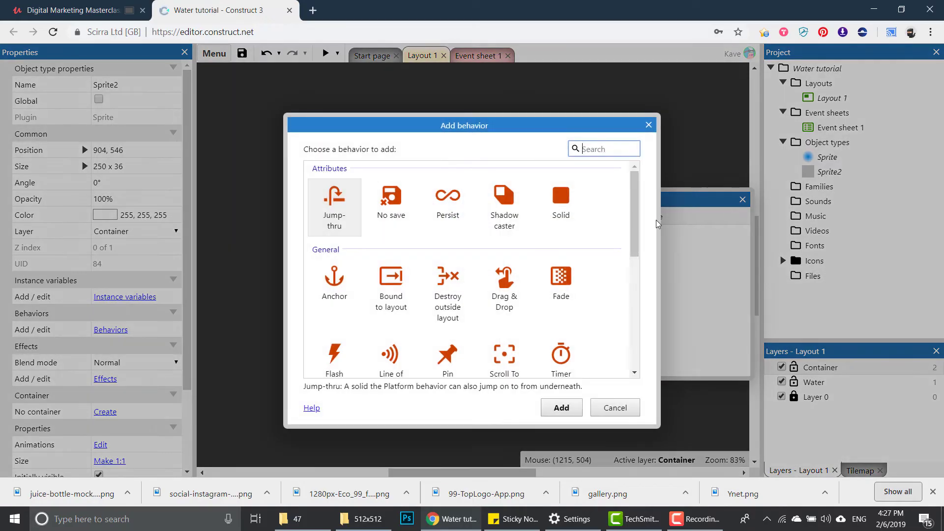
pyautogui.scroll(-5, 389, 340)
pyautogui.click(334, 283)
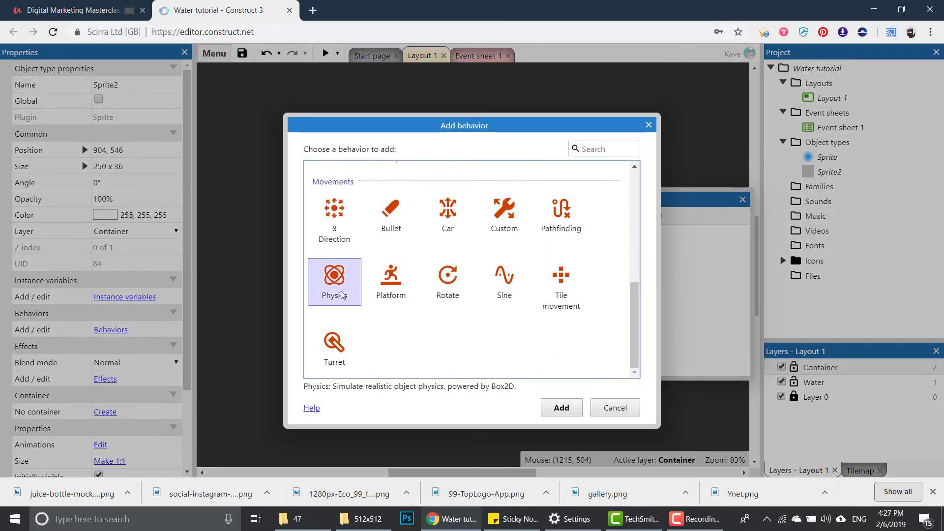
pyautogui.click(562, 408)
# Make the grey bar's Physics Immovable and preview the water landing on it.
pyautogui.click(326, 54)
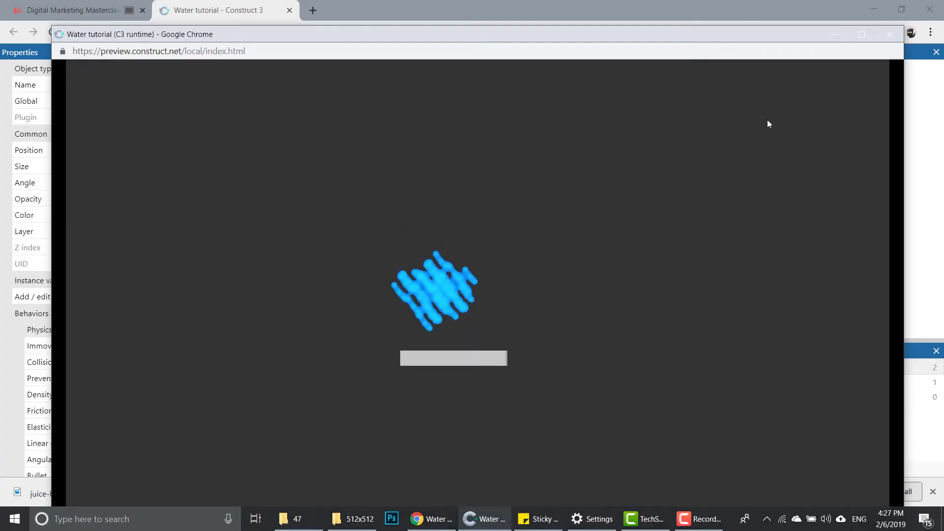
pyautogui.click(890, 34)
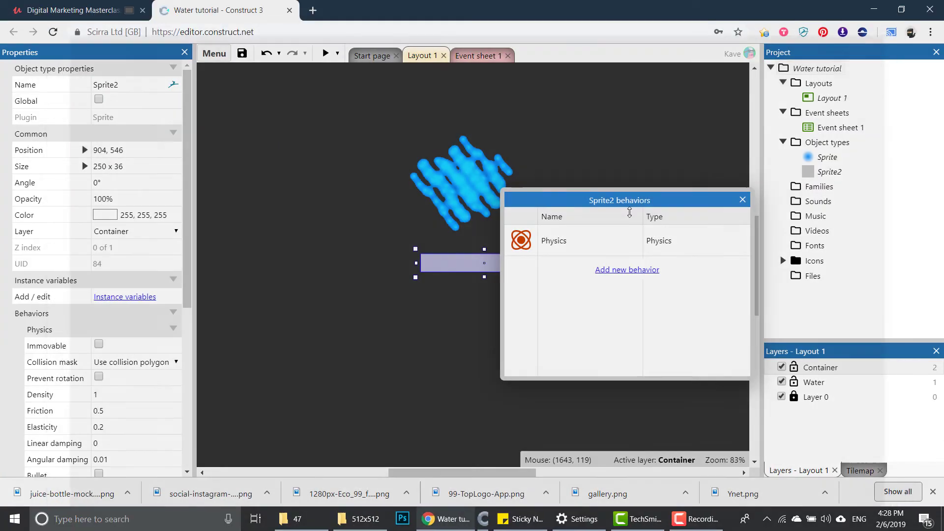
pyautogui.click(740, 202)
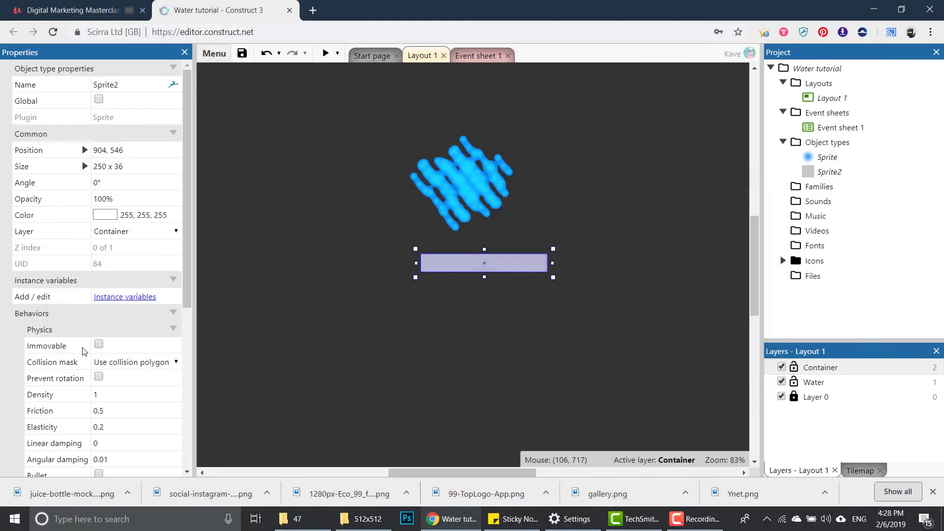
pyautogui.click(99, 345)
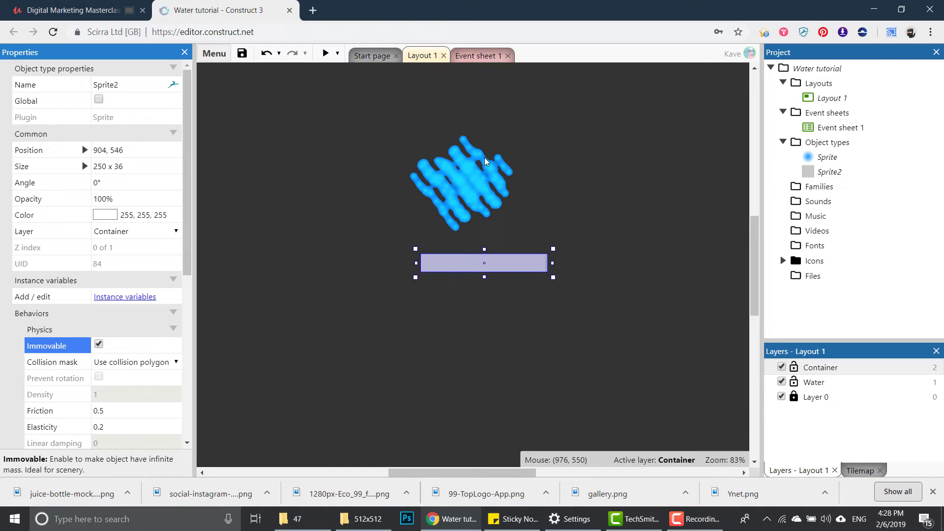
pyautogui.click(324, 58)
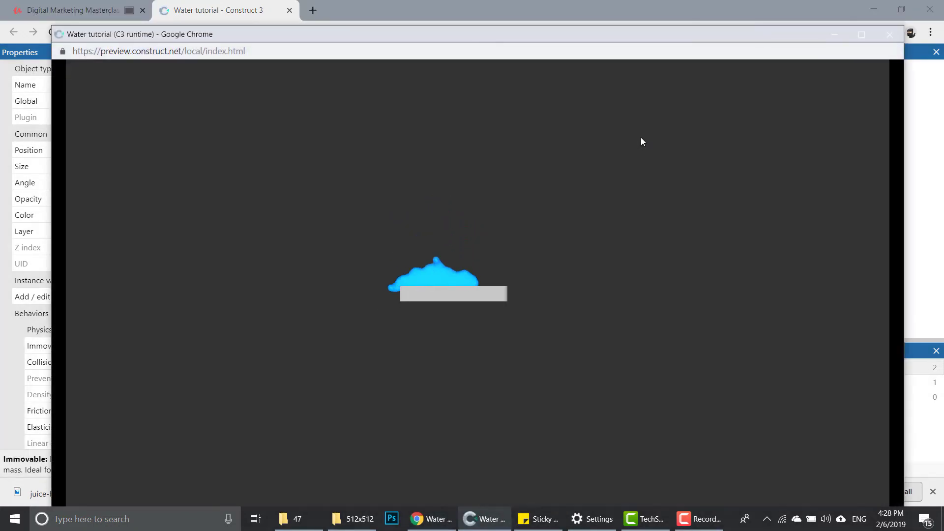
# Duplicate the grey bar and rotate the copy to about 120.6° as a right wall meeting the floor.
pyautogui.click(890, 33)
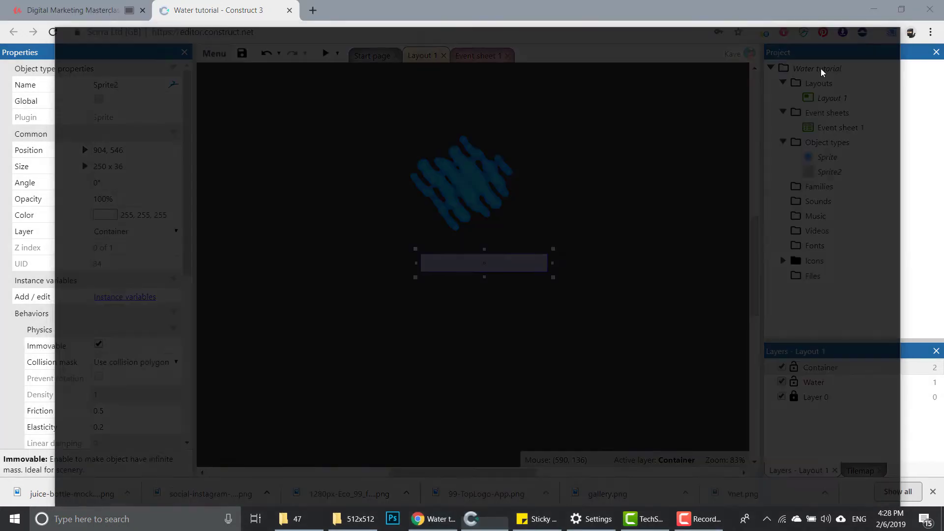
pyautogui.keyDown('ctrl'); pyautogui.moveTo(472, 262); pyautogui.dragTo(316, 152); pyautogui.keyUp('ctrl')
pyautogui.moveTo(322, 212); pyautogui.dragTo(575, 183)
pyautogui.click(603, 147)
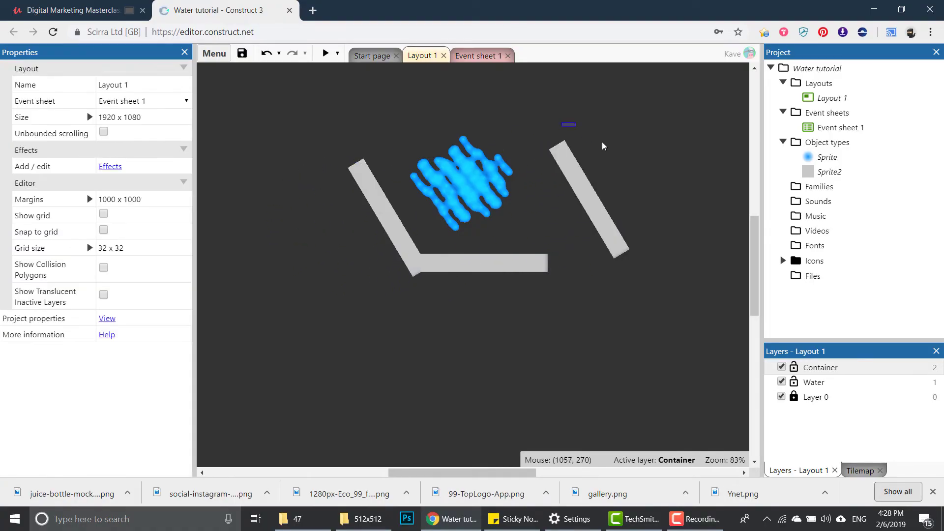
pyautogui.click(571, 171)
pyautogui.moveTo(563, 134); pyautogui.dragTo(622, 148)
pyautogui.moveTo(599, 186); pyautogui.dragTo(585, 196)
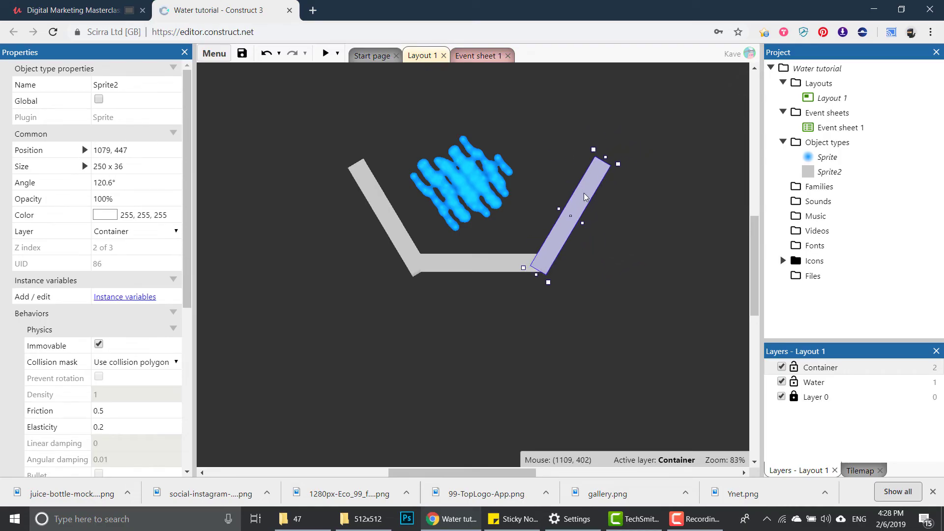
# Lift the water blobs higher above the container and preview them filling it.
pyautogui.moveTo(401, 122); pyautogui.dragTo(551, 268)
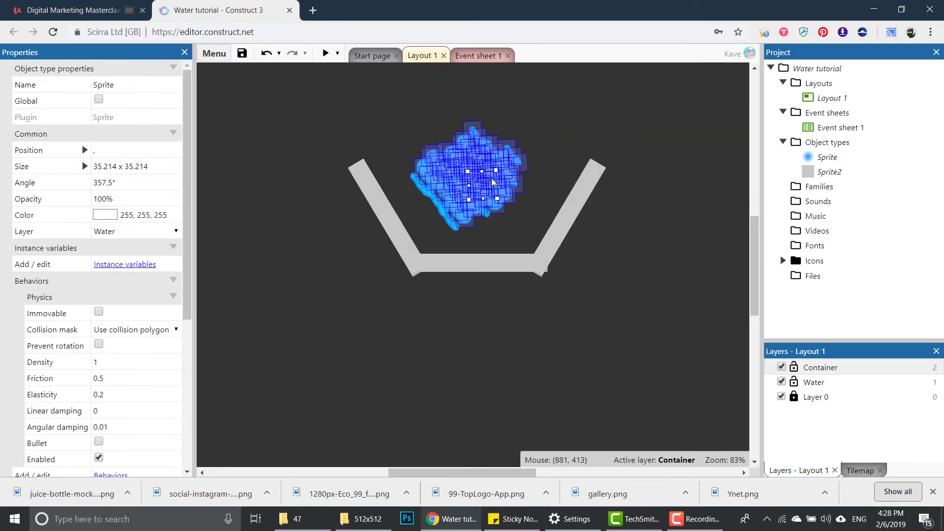
pyautogui.moveTo(494, 182); pyautogui.dragTo(540, 133)
pyautogui.hotkey('ctrl', 'z')
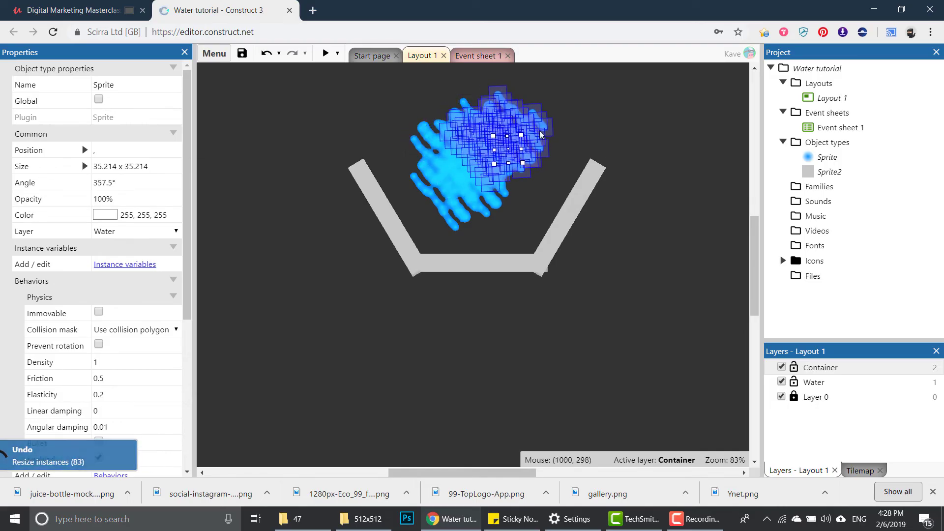
pyautogui.click(372, 68)
pyautogui.click(325, 54)
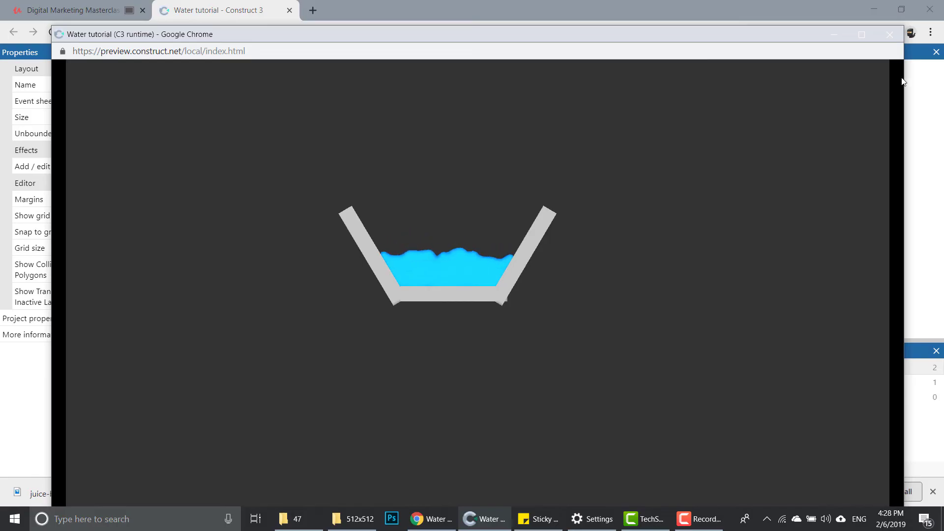
# Set the water blobs' Physics Friction and Elasticity to 0 and preview the simulation.
pyautogui.click(889, 35)
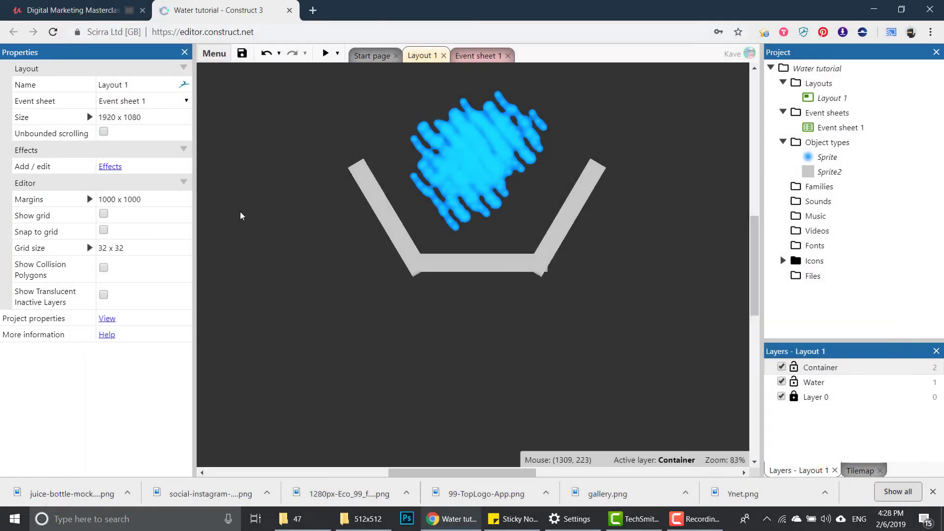
pyautogui.click(827, 158)
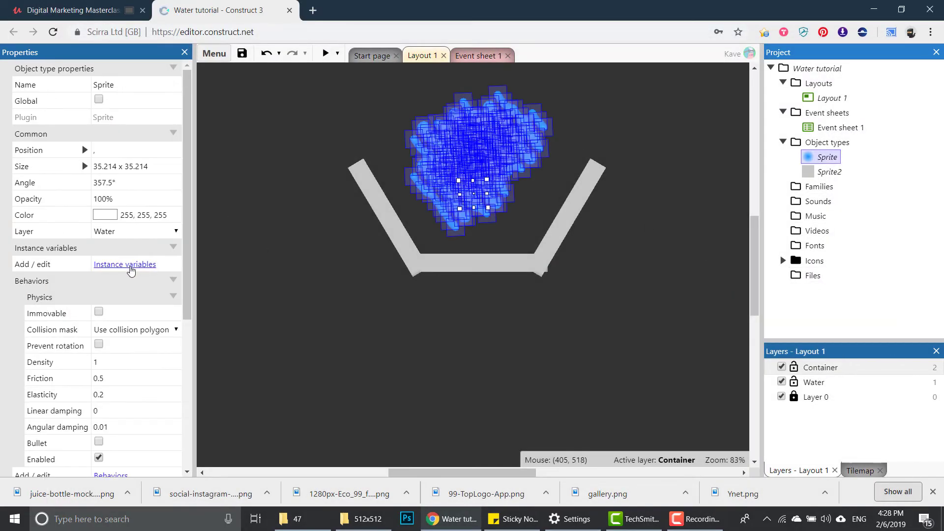
pyautogui.click(120, 377)
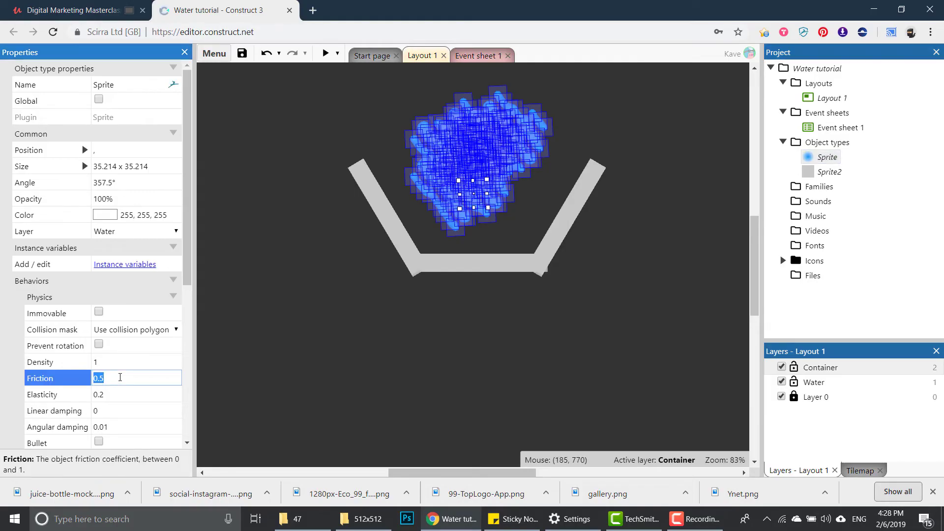
pyautogui.click(117, 392)
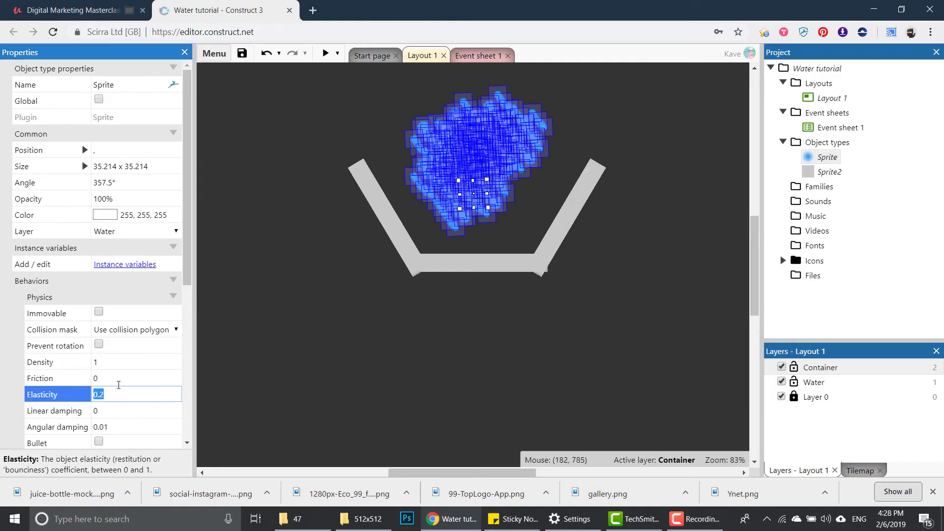
pyautogui.press('Tab')
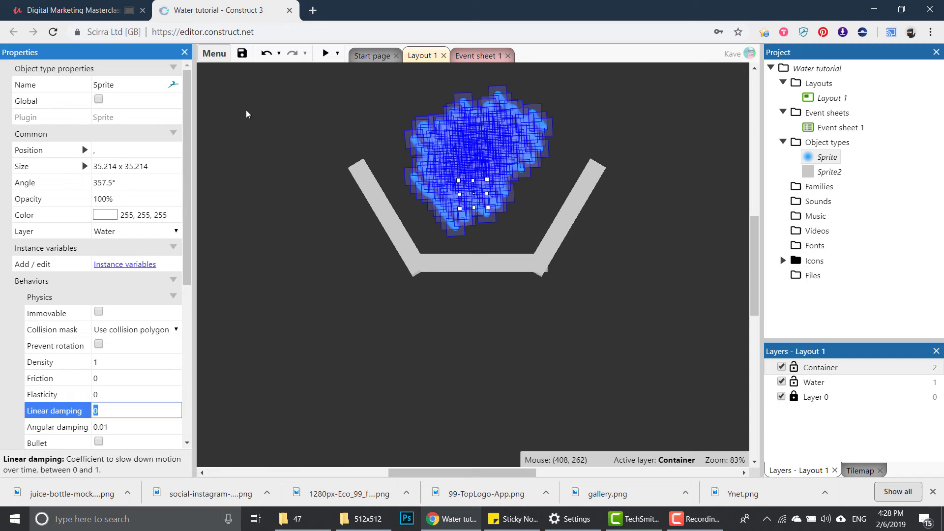
pyautogui.click(323, 53)
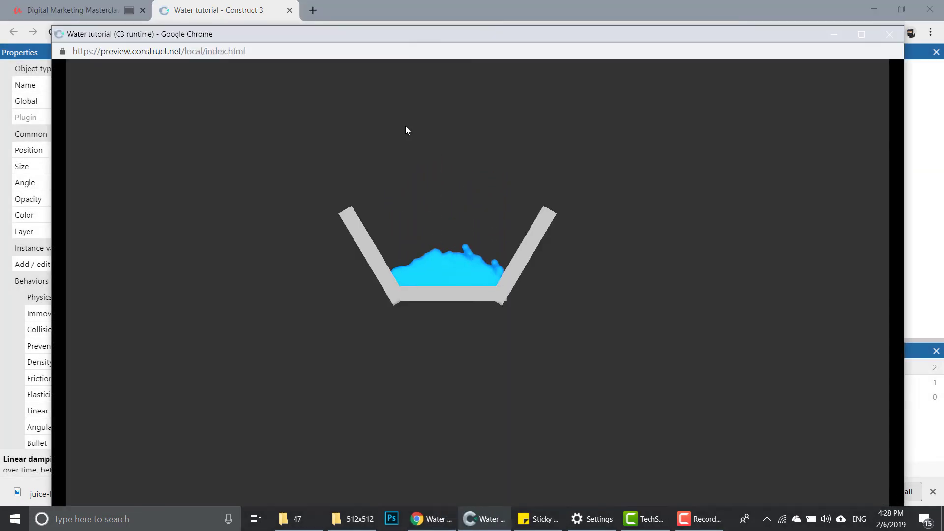
pyautogui.click(920, 57)
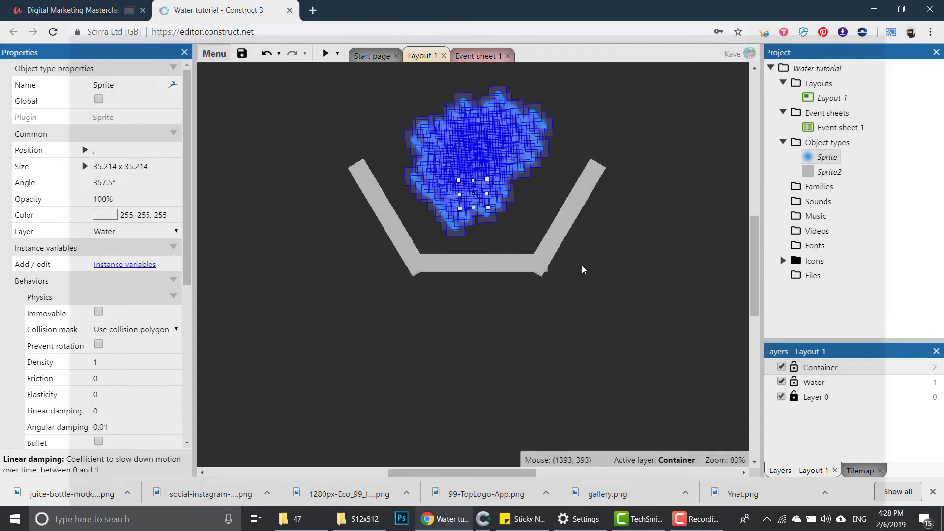
# Tilt the right wall flatter and the left wall outward to 42.3°, then begin inserting a new object.
pyautogui.click(582, 266)
pyautogui.click(591, 186)
pyautogui.moveTo(605, 147); pyautogui.dragTo(634, 180)
pyautogui.moveTo(581, 214); pyautogui.dragTo(603, 227)
pyautogui.click(377, 196)
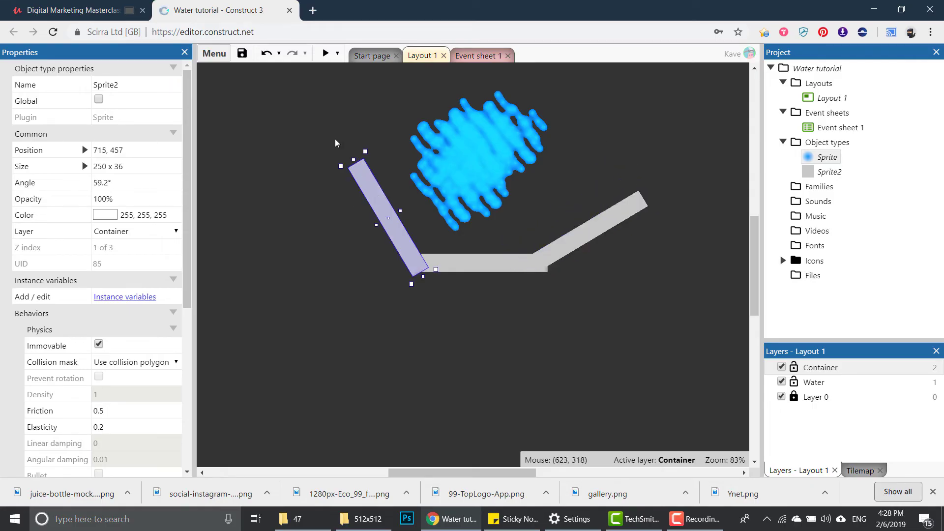
pyautogui.moveTo(350, 152); pyautogui.dragTo(325, 164)
pyautogui.moveTo(350, 204); pyautogui.dragTo(344, 209)
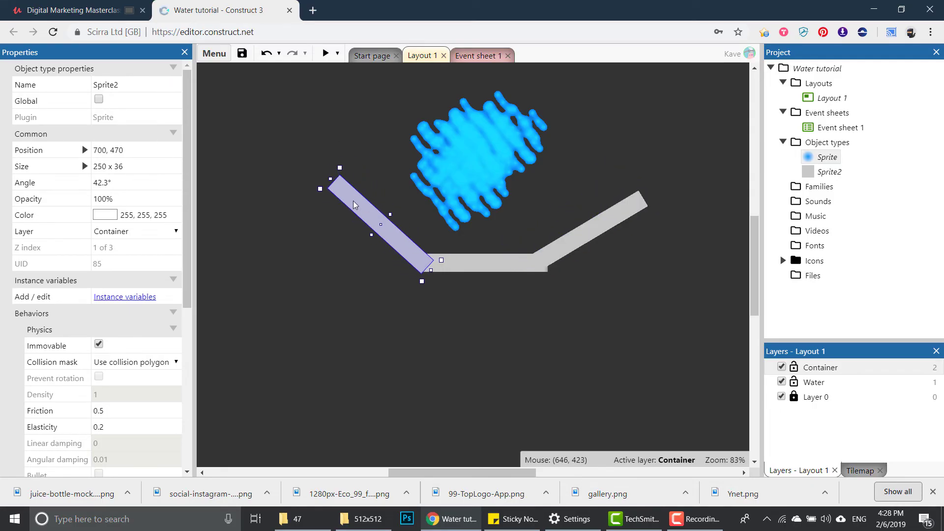
pyautogui.click(442, 316)
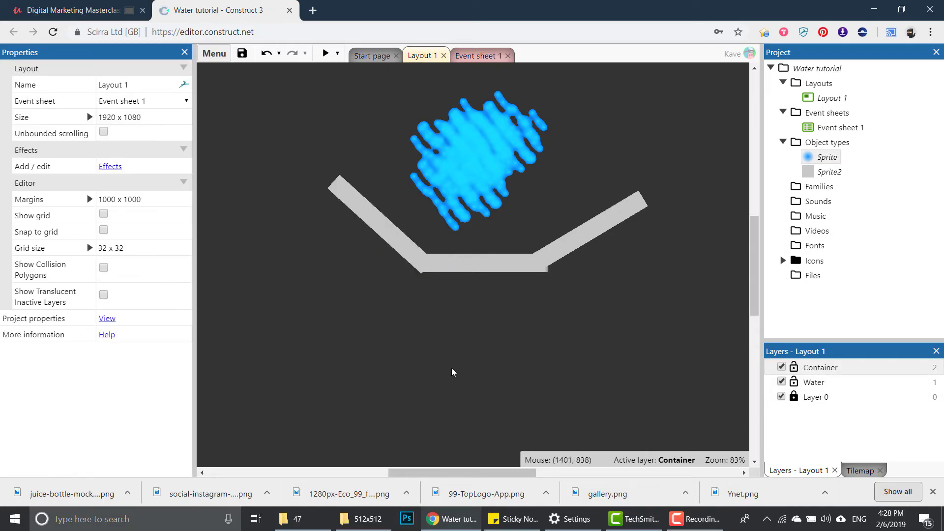
pyautogui.doubleClick(498, 335)
# Place a new Sprite below the container and fill its frame light green.
pyautogui.moveTo(634, 192); pyautogui.dragTo(634, 221)
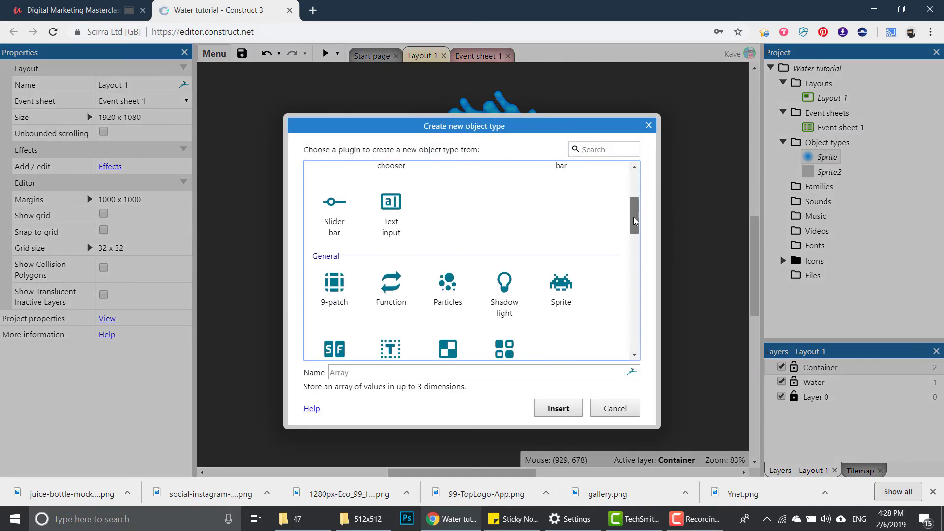
pyautogui.doubleClick(561, 287)
pyautogui.click(590, 362)
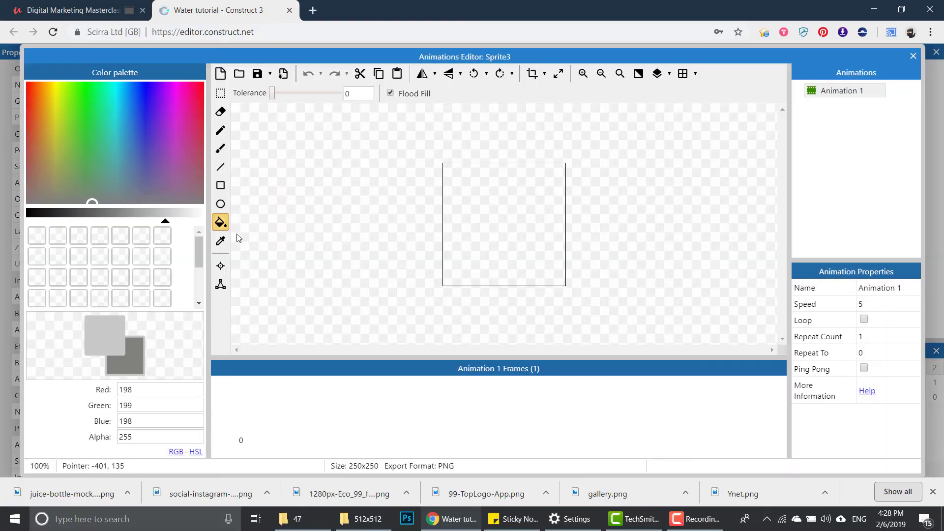
pyautogui.click(81, 102)
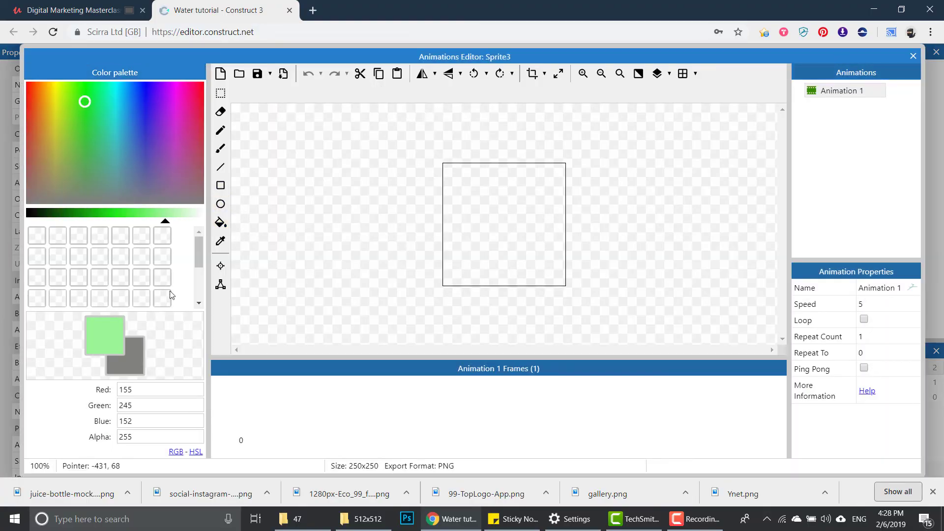
pyautogui.click(220, 222)
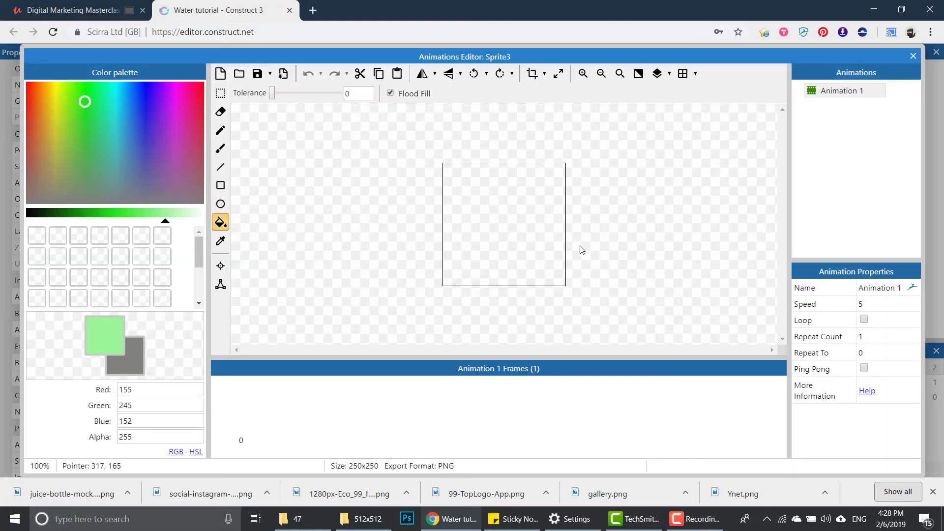
pyautogui.click(551, 236)
# Brush a dark green face onto the green square and return to the layout.
pyautogui.press('b')
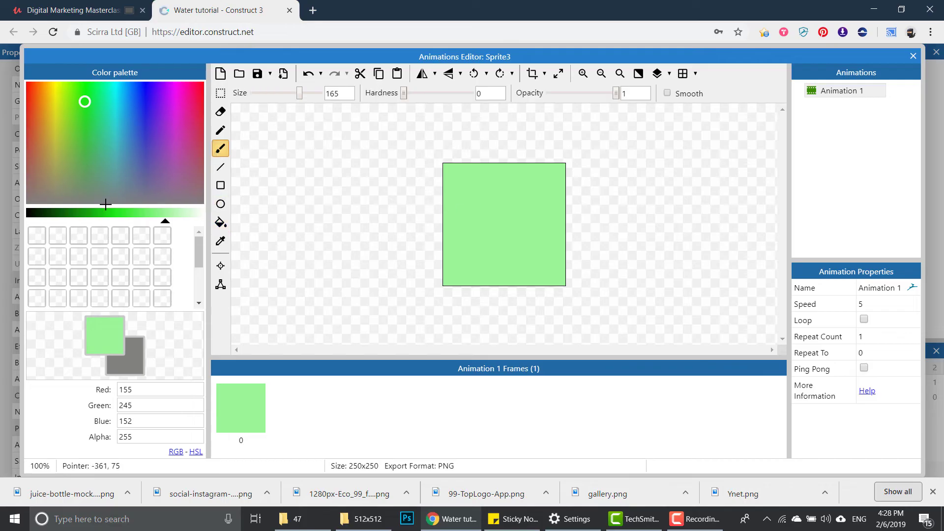
pyautogui.moveTo(49, 212); pyautogui.dragTo(57, 213)
pyautogui.moveTo(404, 93); pyautogui.dragTo(433, 94)
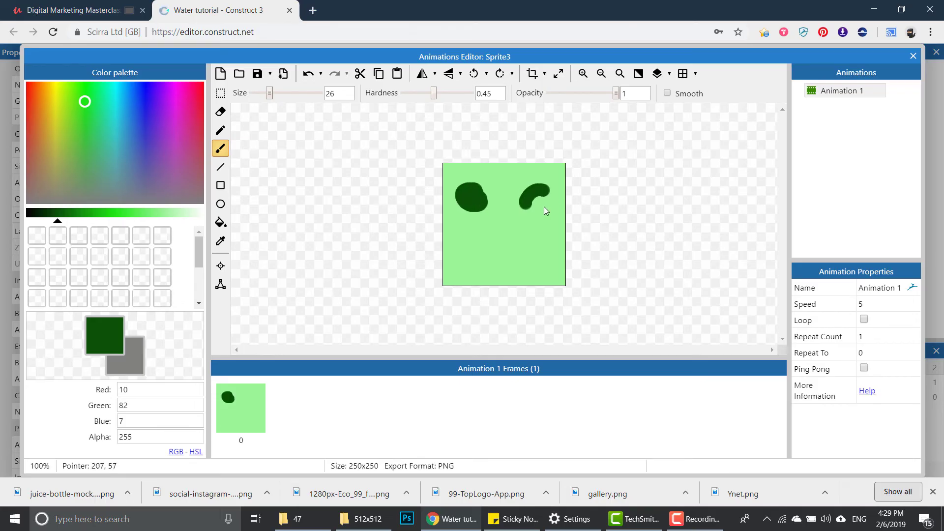
pyautogui.moveTo(463, 259)
pyautogui.mouseDown()
pyautogui.moveTo(555, 251)
pyautogui.moveTo(555, 264)
pyautogui.moveTo(449, 370)
pyautogui.moveTo(477, 293)
pyautogui.mouseUp()
pyautogui.click(913, 56)
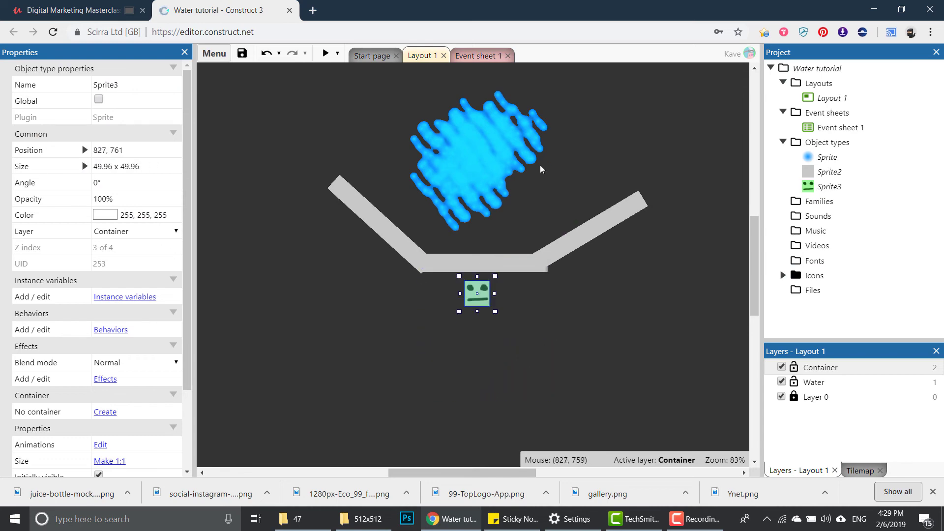
# Move the green box up beside the water and give it the Physics behavior.
pyautogui.moveTo(541, 170); pyautogui.dragTo(595, 120)
pyautogui.click(111, 329)
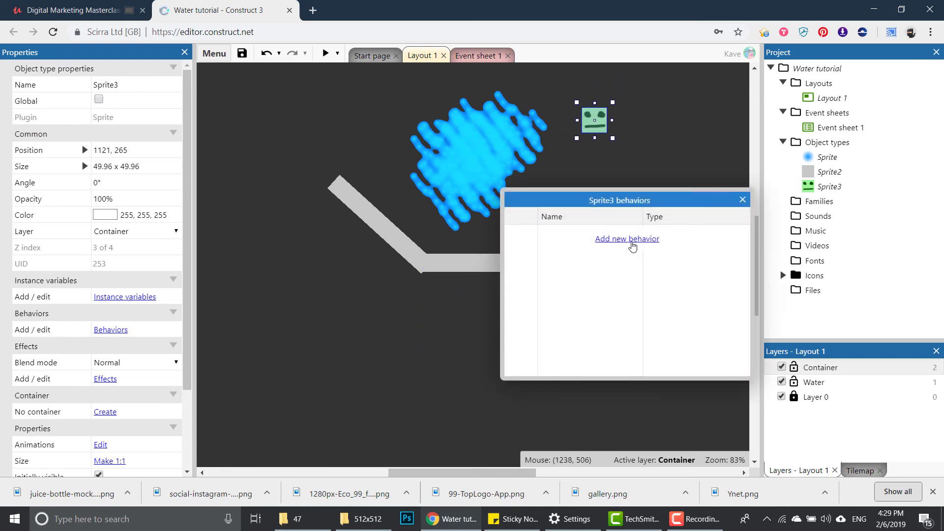
pyautogui.click(627, 239)
pyautogui.scroll(-5, 620, 318)
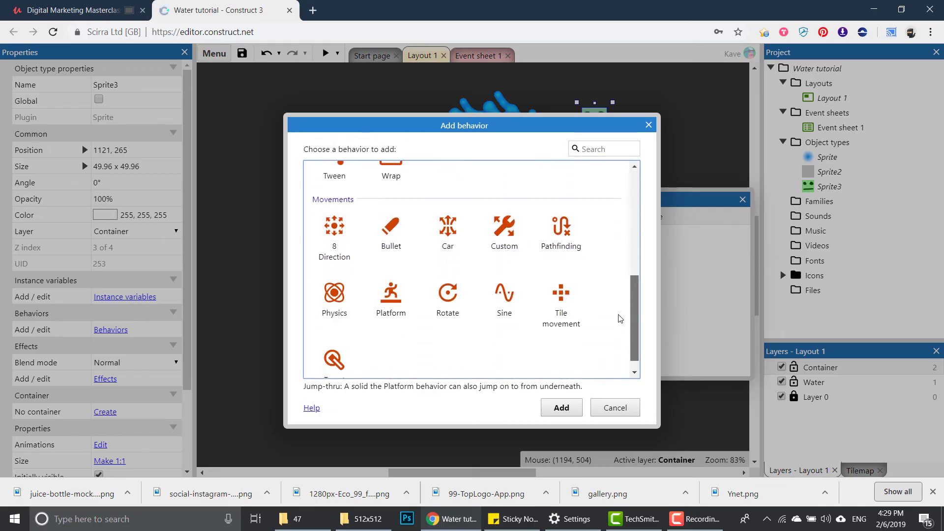
pyautogui.doubleClick(345, 287)
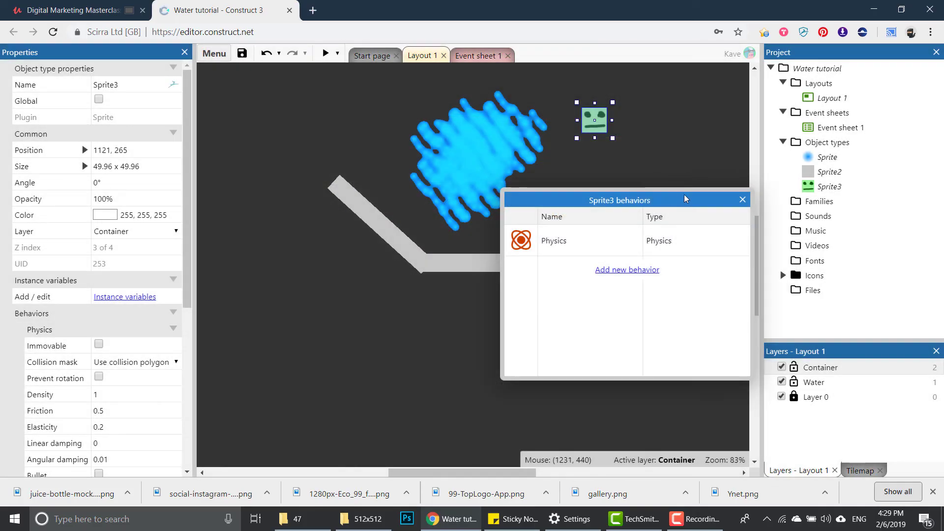
pyautogui.click(741, 200)
pyautogui.moveTo(594, 120); pyautogui.dragTo(587, 130)
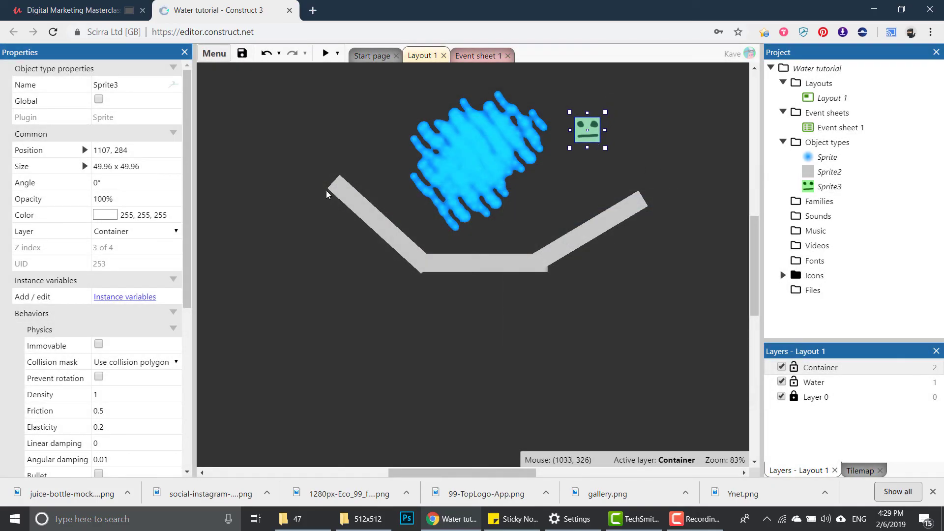
# Add the Drag & Drop behavior to the green box and run a preview.
pyautogui.click(146, 298)
pyautogui.click(587, 177)
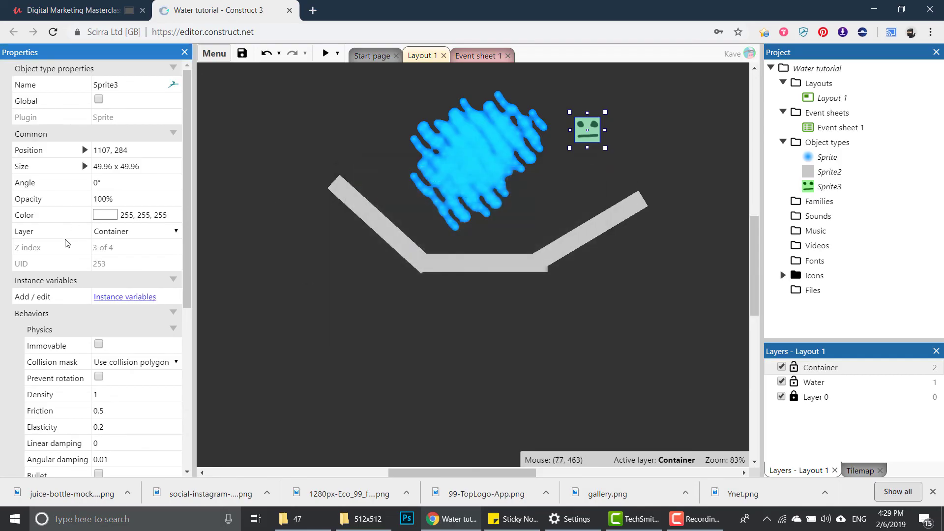
pyautogui.scroll(-4, 68, 251)
pyautogui.click(111, 323)
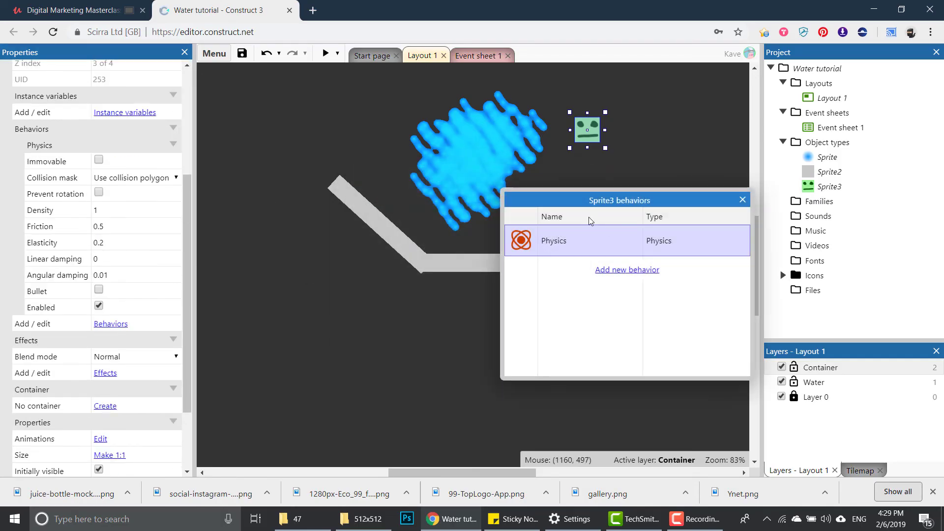
pyautogui.click(625, 270)
pyautogui.write('dr')
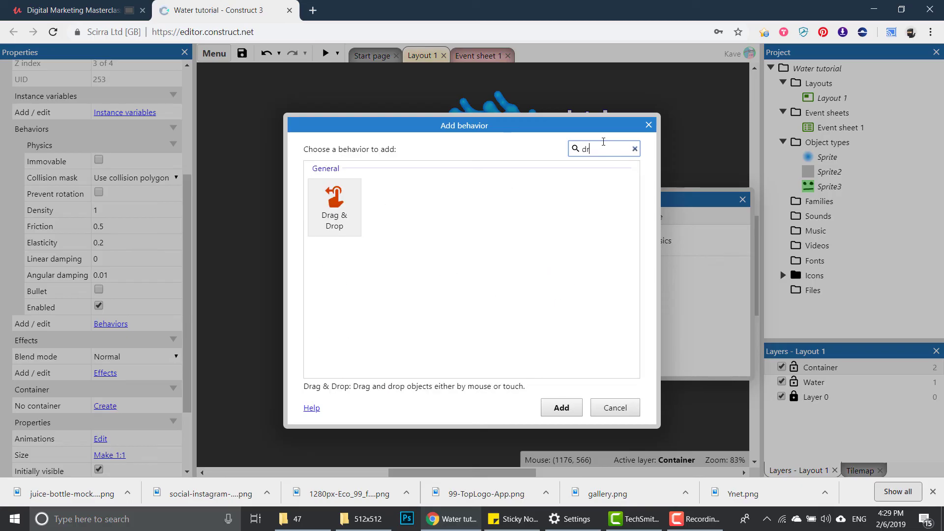
pyautogui.doubleClick(331, 219)
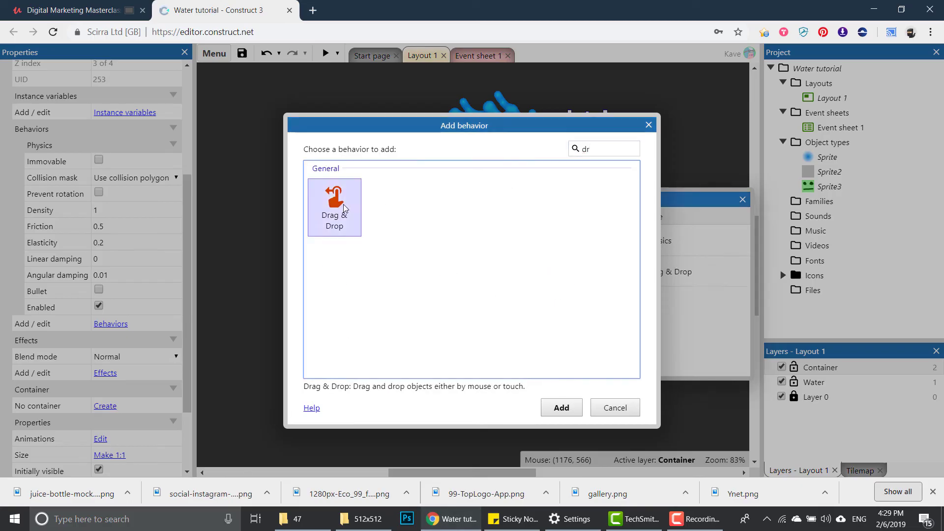
pyautogui.click(742, 200)
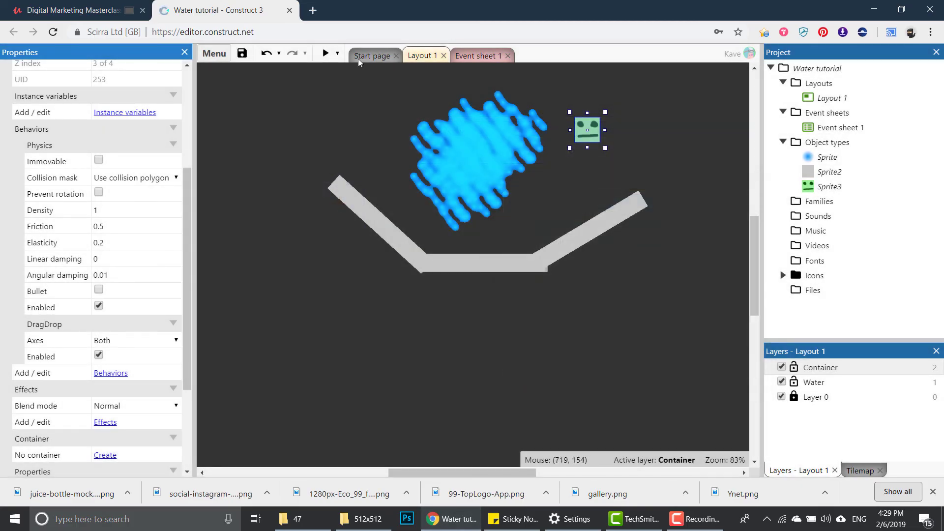
pyautogui.click(325, 53)
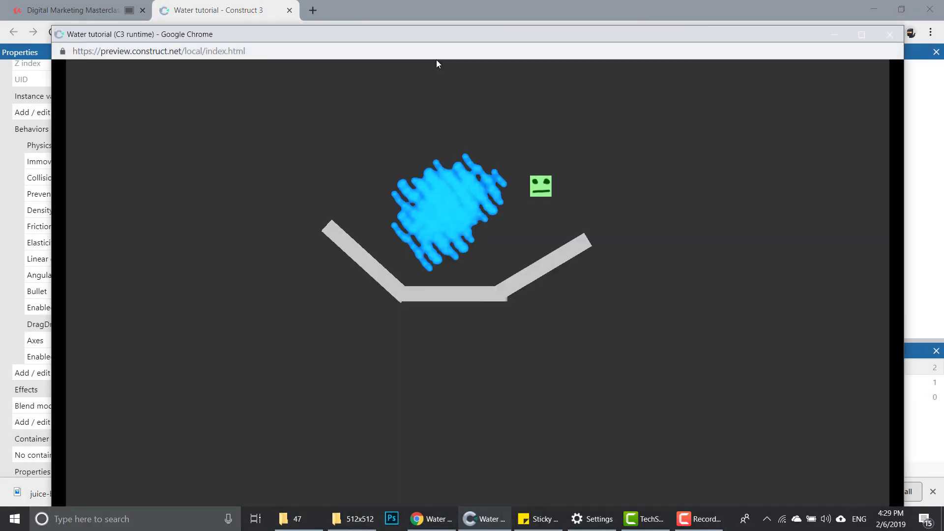